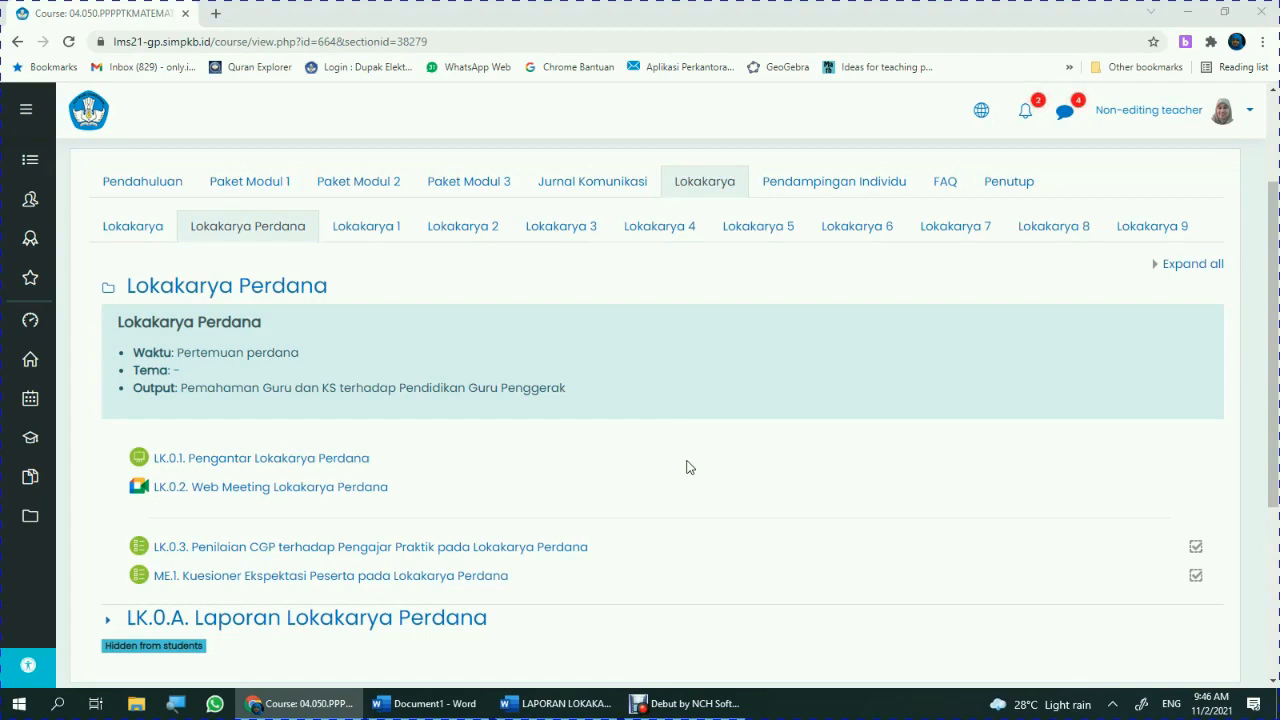
- Expand the LK.0.A. Laporan Lokakarya Perdana section to show its report items
scroll(687, 467, down, 3)
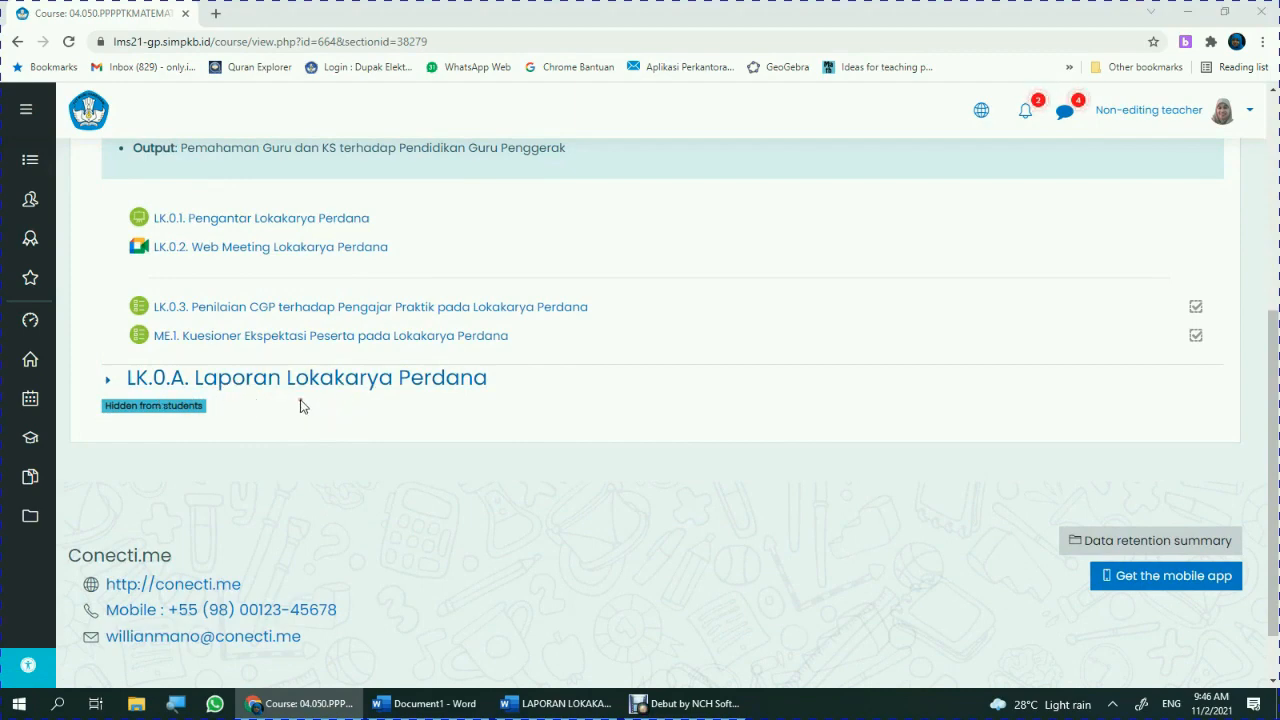
scroll(646, 377, up, 2)
scroll(646, 377, up, 2)
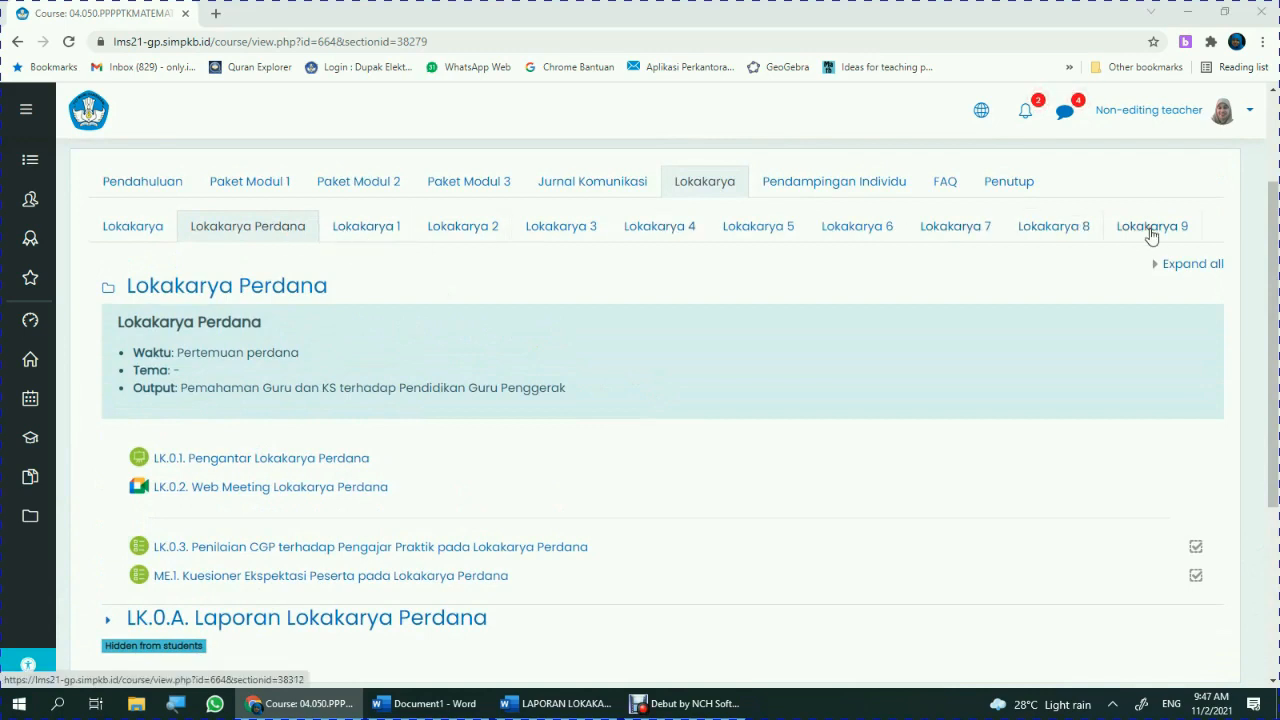
scroll(676, 508, down, 2)
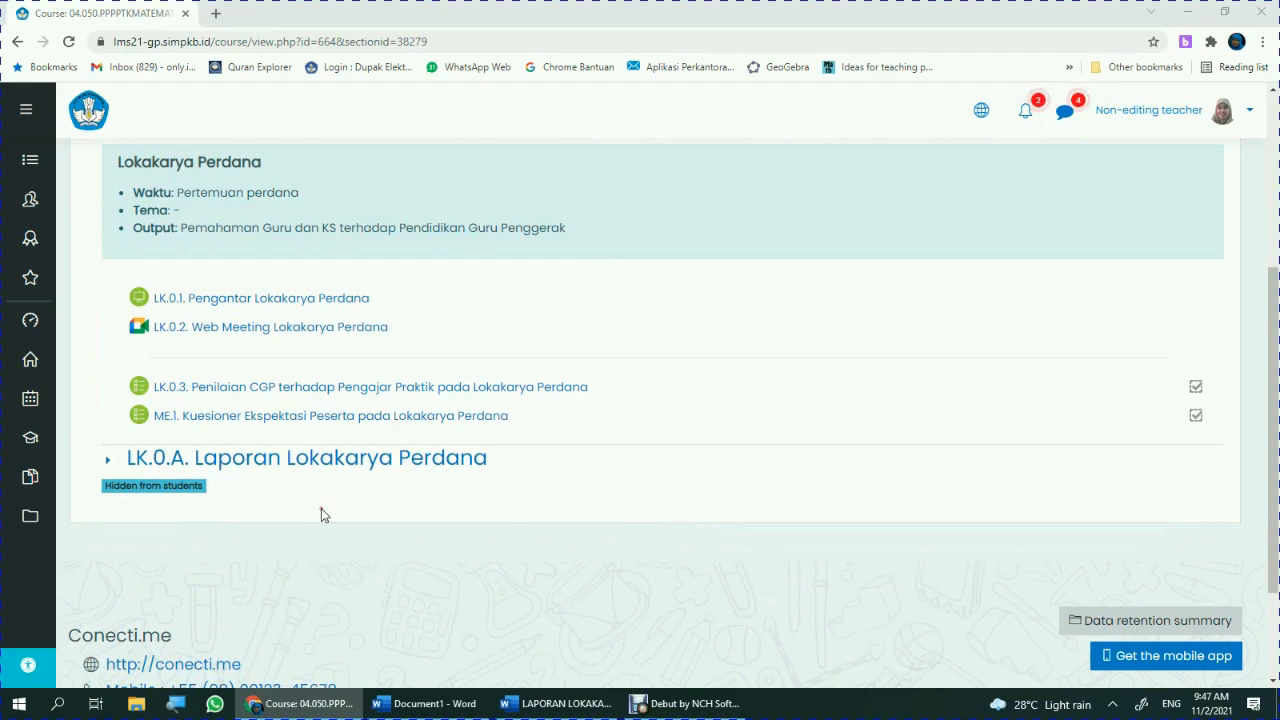
click(277, 459)
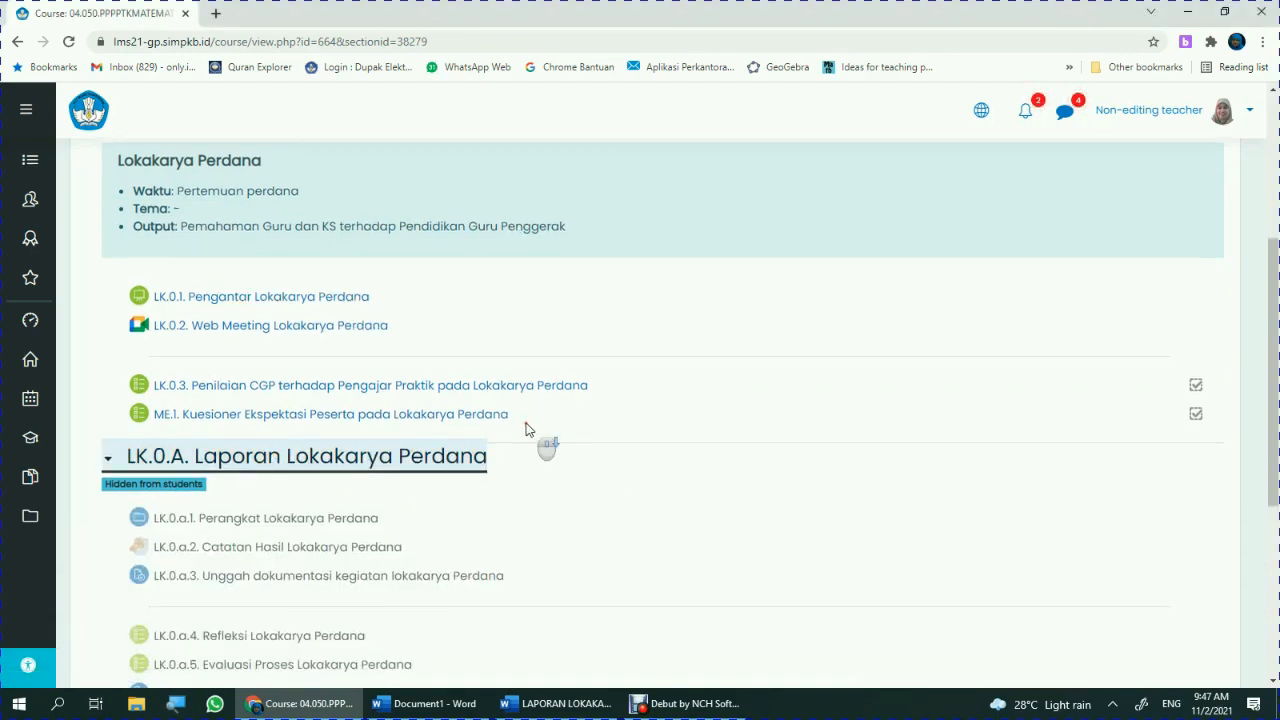
scroll(528, 429, down, 2)
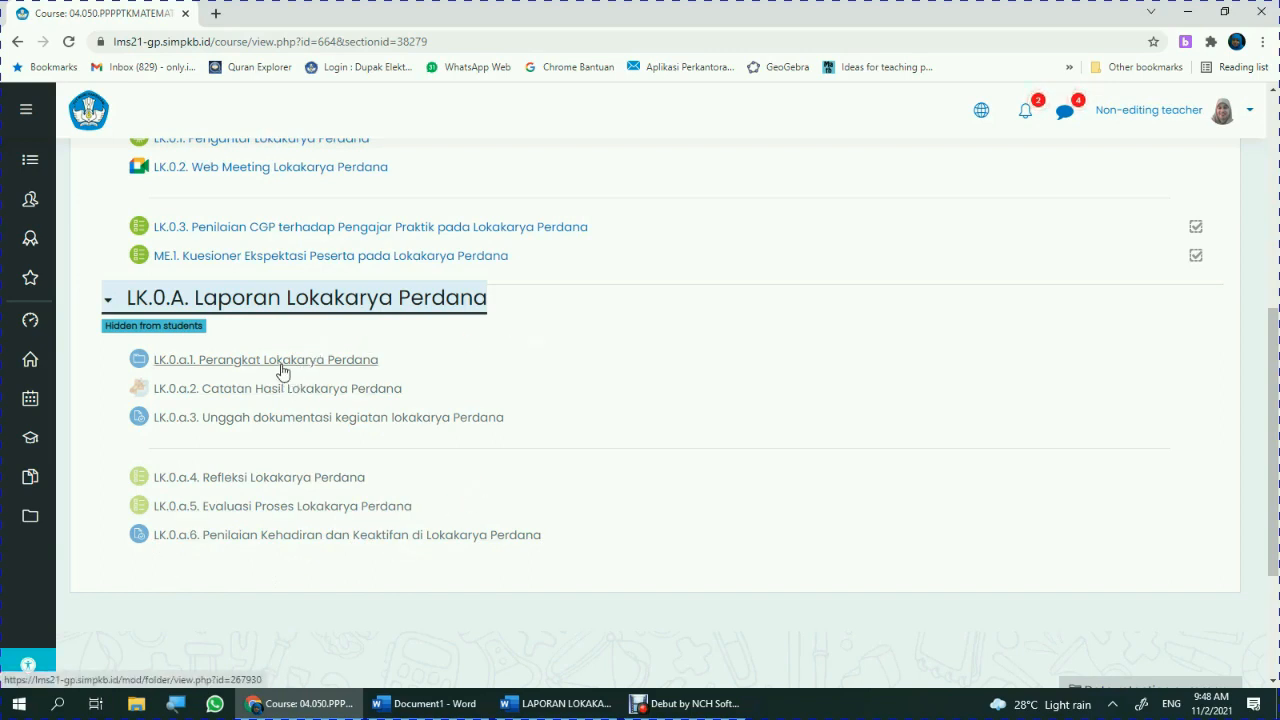
- View the files of LK.0.a.1. Perangkat Lokakarya Perdana in a separate browser tab and return to the course page
right_click(256, 364)
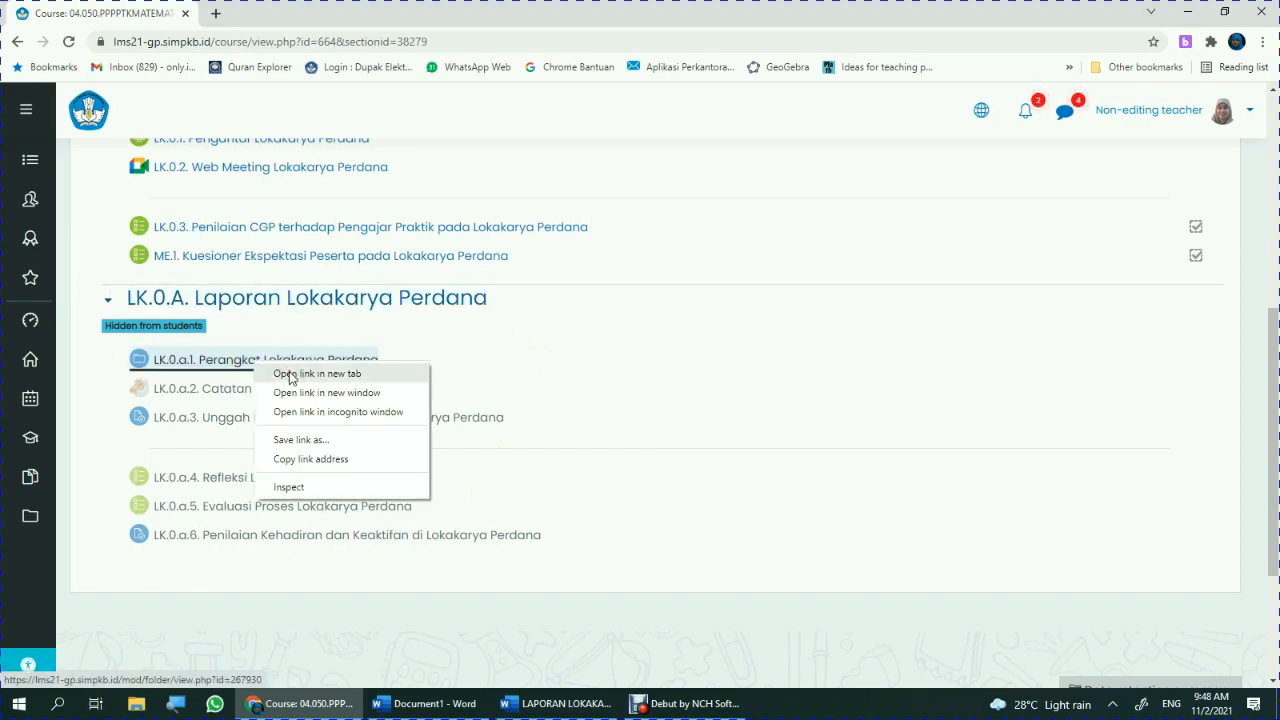
click(290, 373)
click(278, 15)
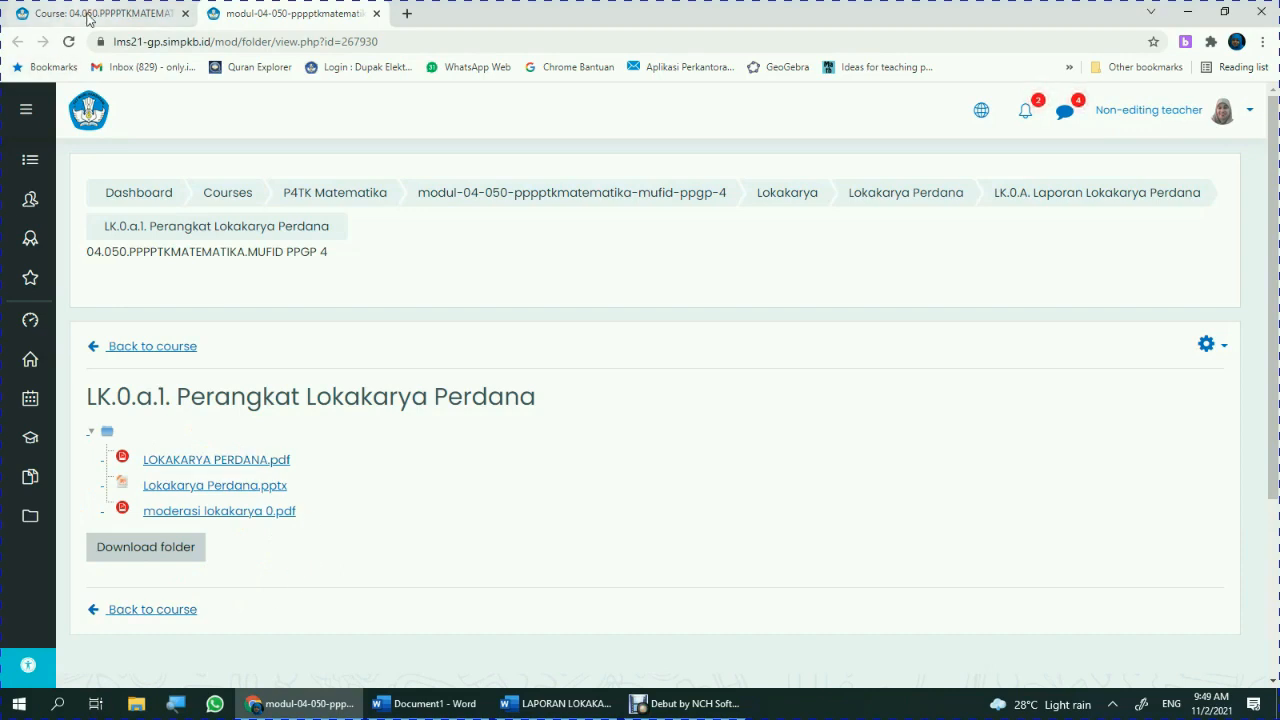
click(88, 16)
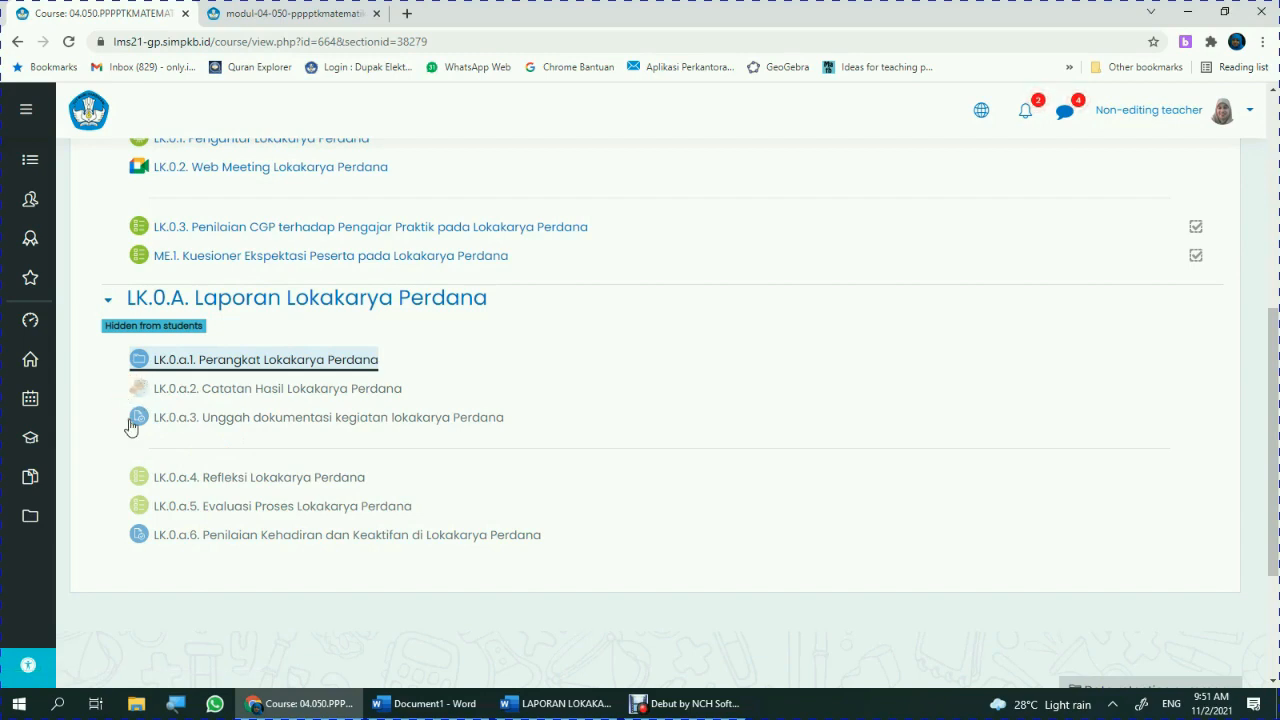
- Open LK.0.a.2. Catatan Hasil Lokakarya Perdana and show the instructions for what the workshop notes must contain
click(237, 396)
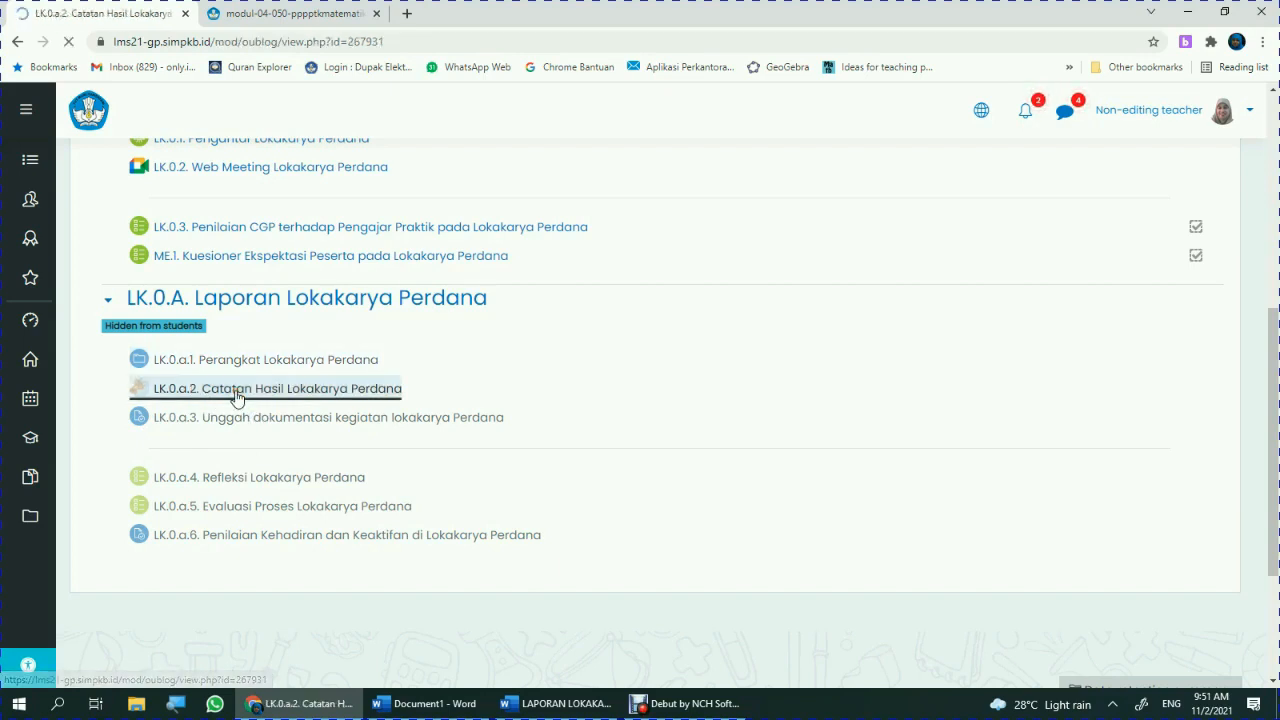
scroll(529, 380, down, 2)
scroll(531, 383, up, 1)
scroll(531, 383, up, 1)
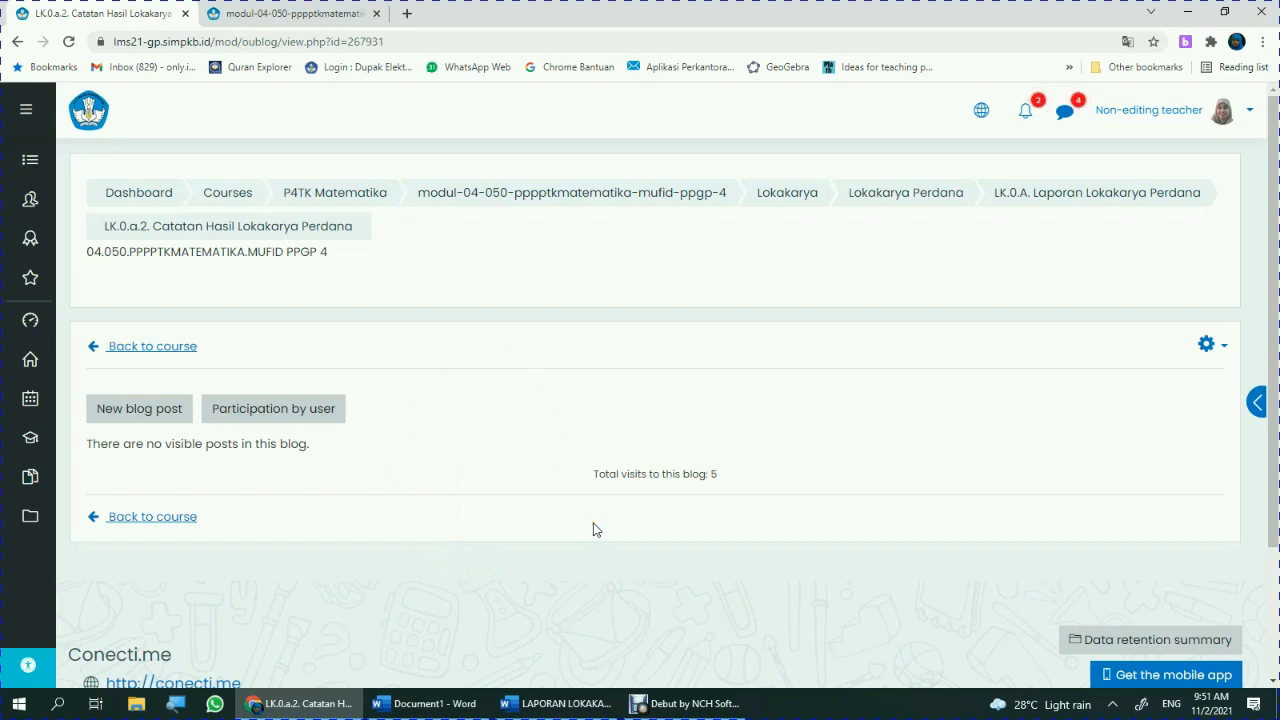
click(1257, 402)
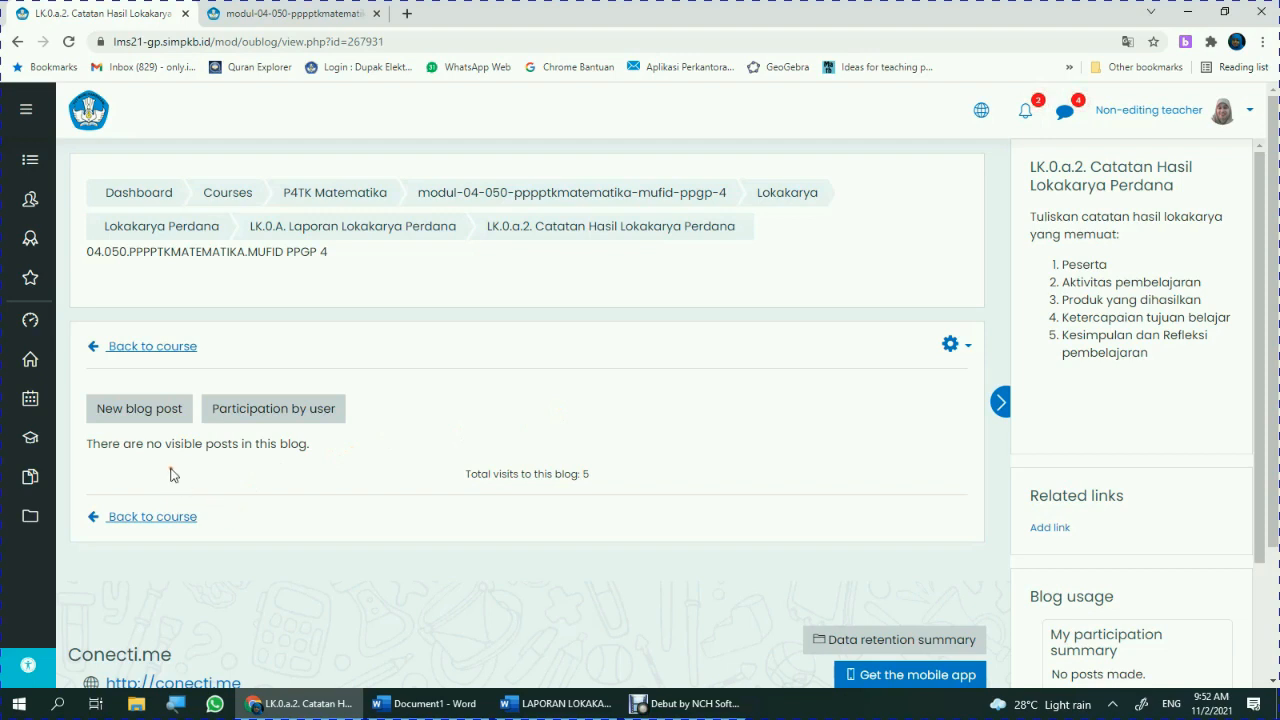
- Start a new blog post in the workshop notes and title it "CGP nomor 1"
click(153, 412)
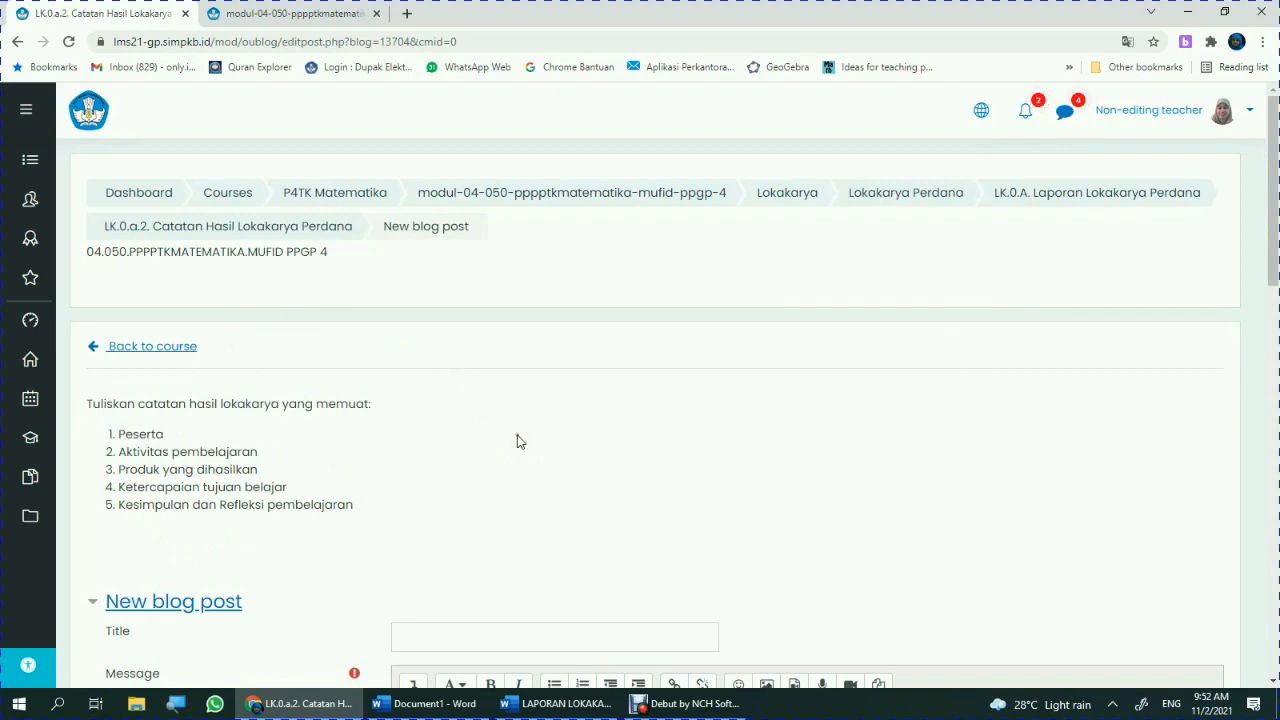
scroll(519, 450, down, 1)
scroll(519, 450, down, 2)
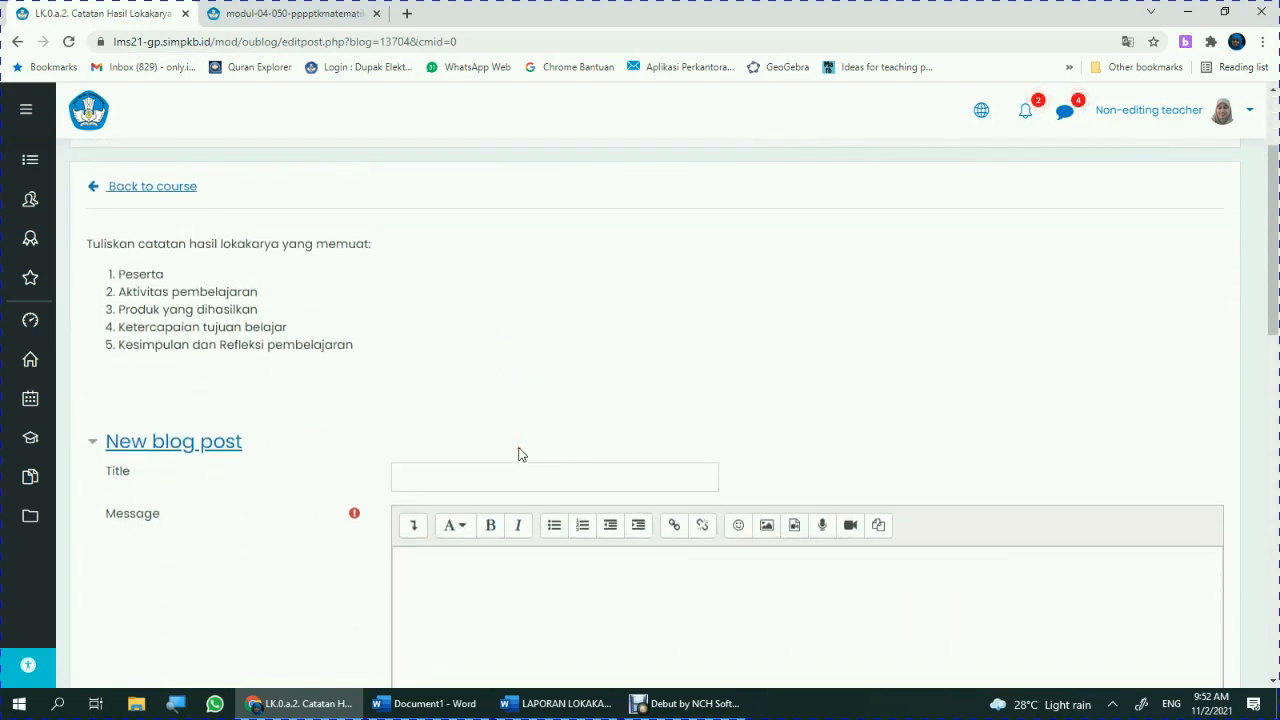
scroll(519, 455, down, 2)
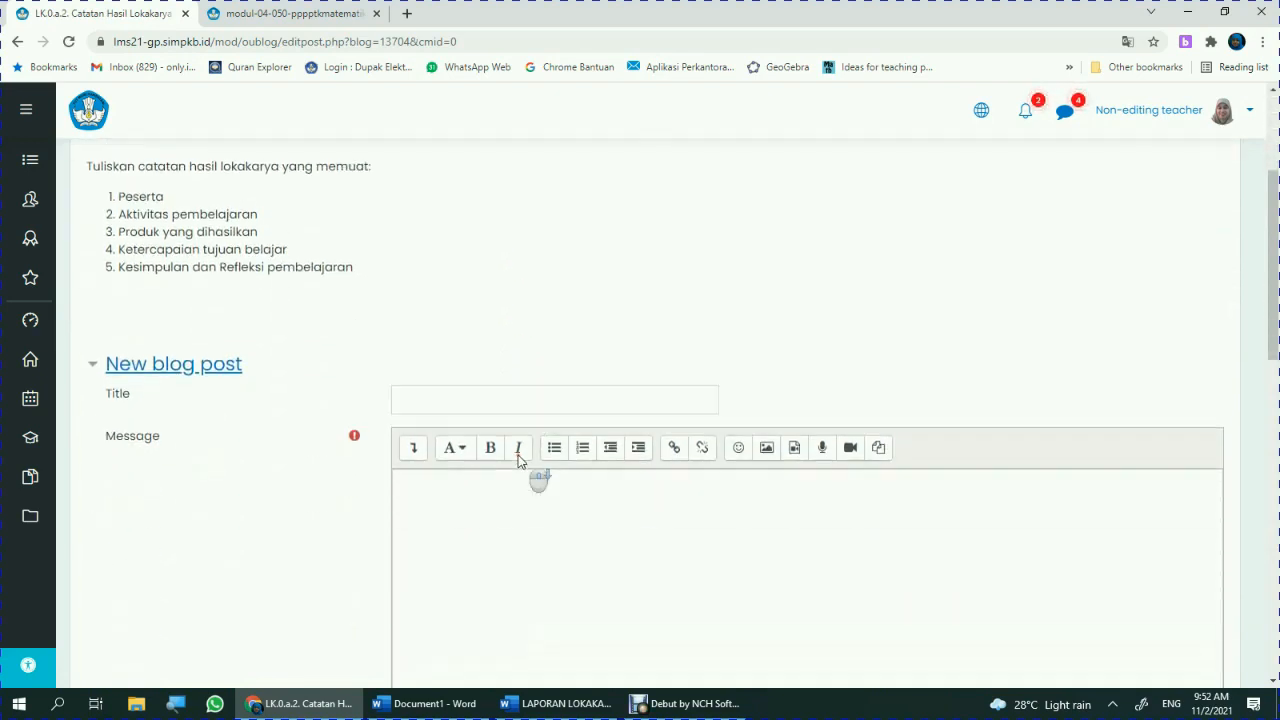
click(501, 399)
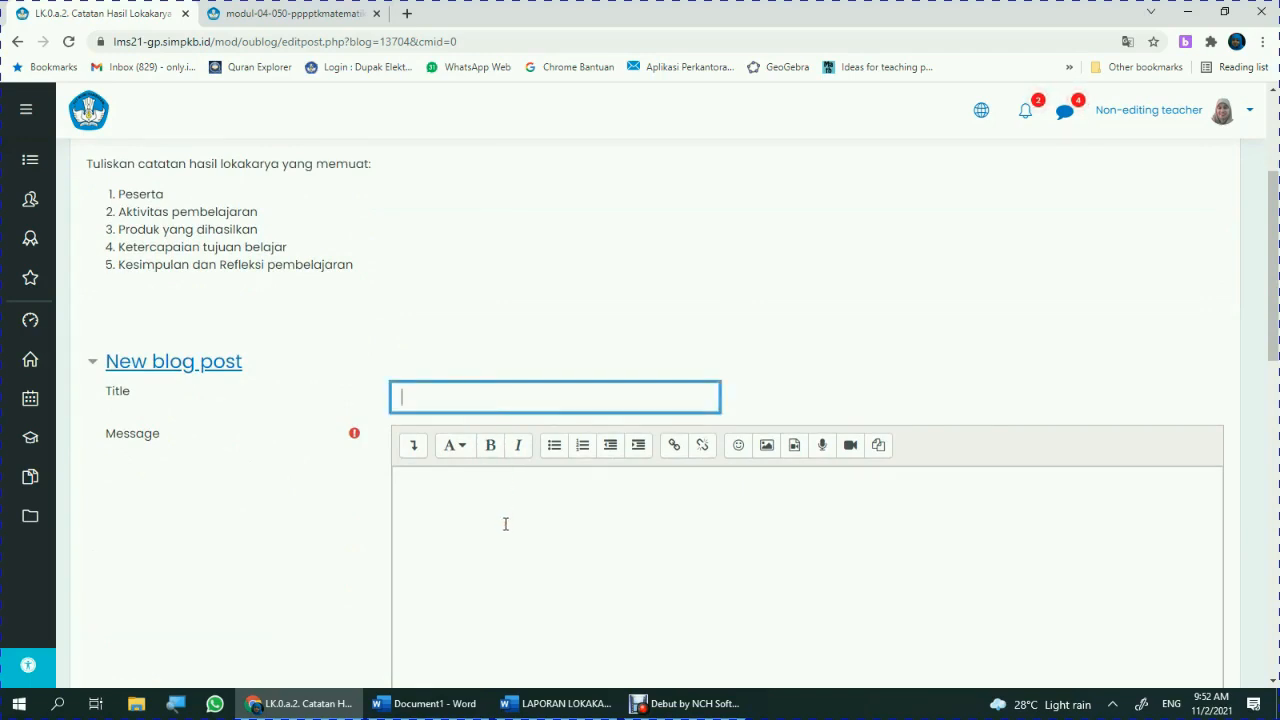
scroll(505, 524, down, 1)
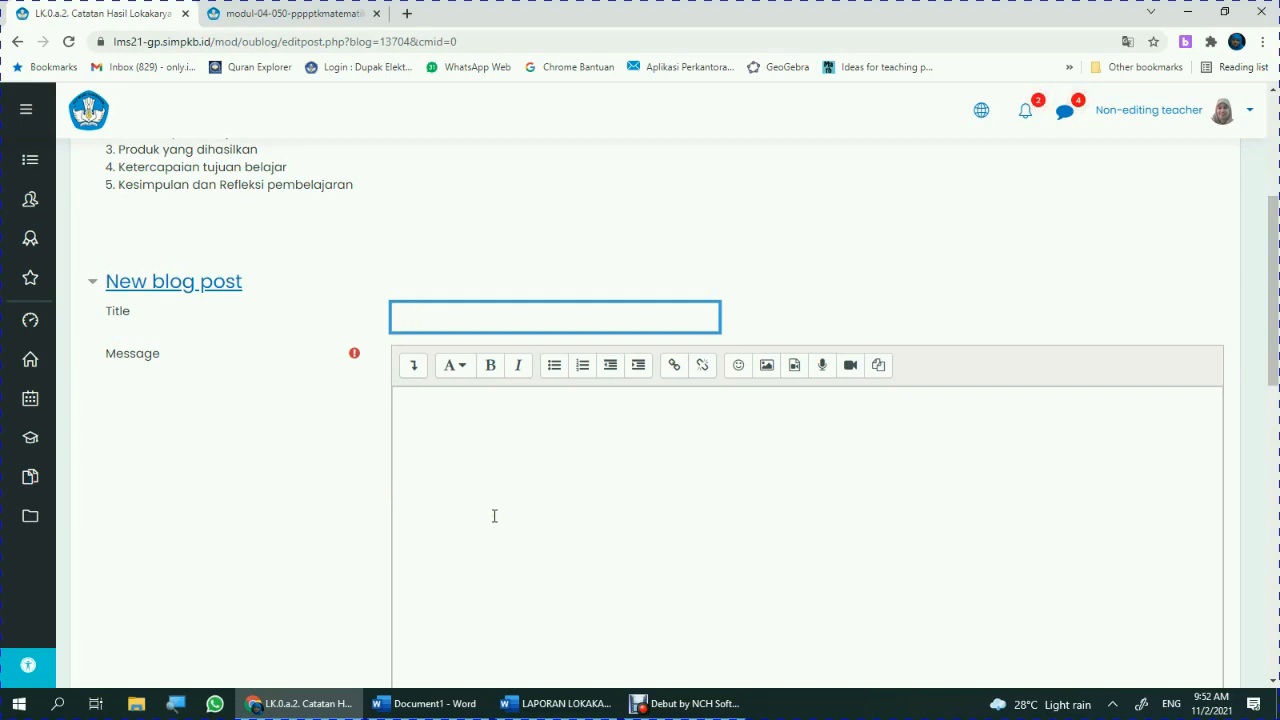
text(CGPT)
key(BackSpace)
text(nomor 1)
- Copy the five required note points into the message and complete the Peserta line with "CGP #1 dari SDN 1 Muntilan"
click(470, 432)
scroll(465, 434, down, 1)
scroll(465, 434, up, 1)
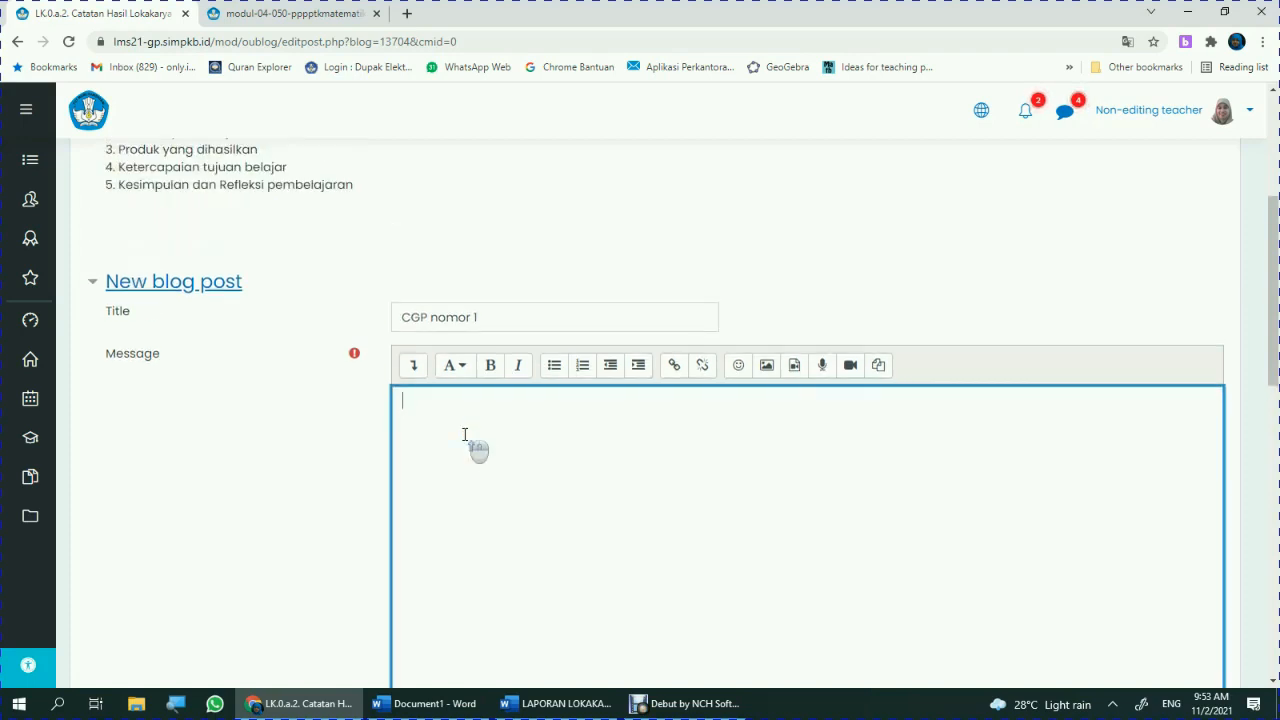
scroll(464, 434, down, 1)
scroll(470, 445, up, 2)
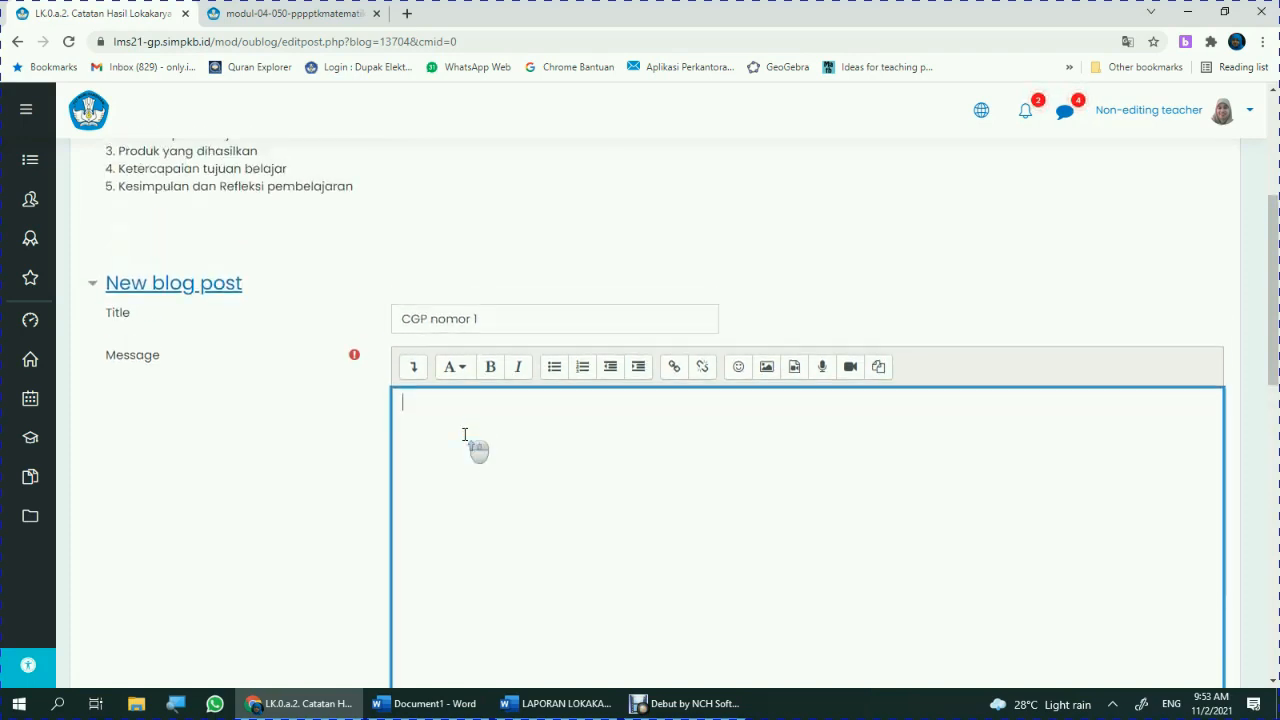
drag(116, 194, 363, 277)
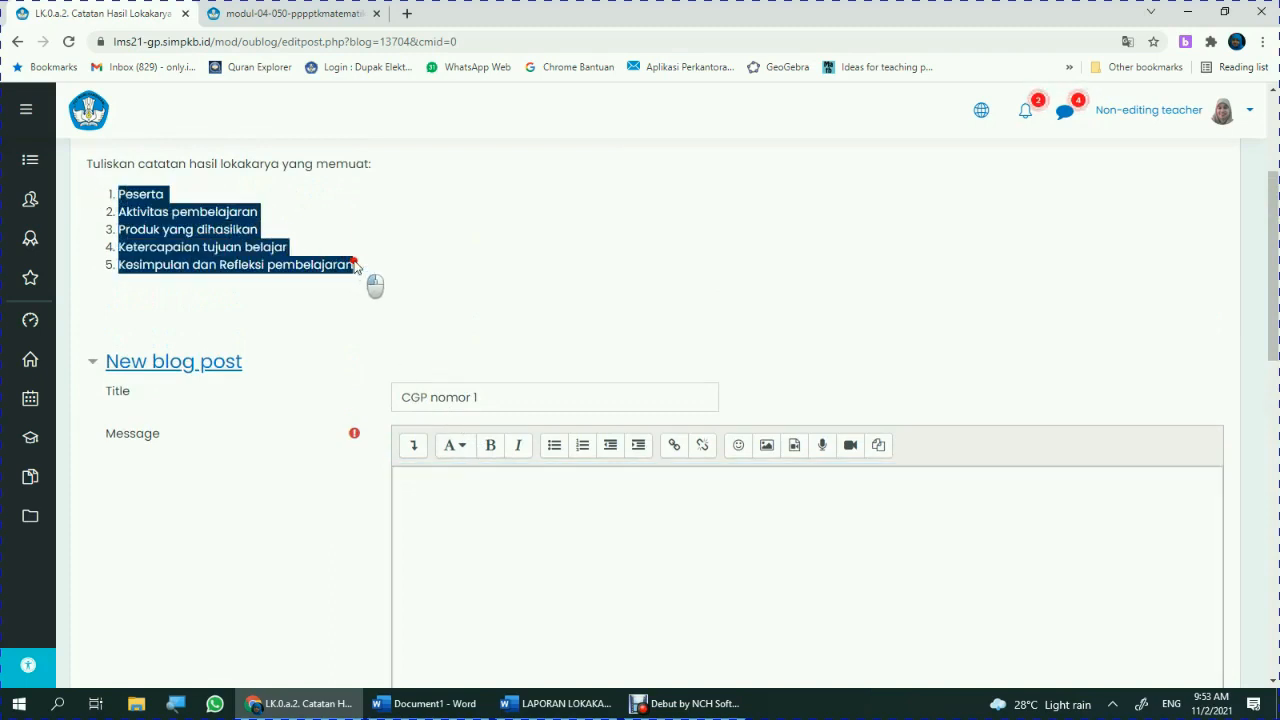
right_click(206, 244)
click(241, 254)
click(496, 519)
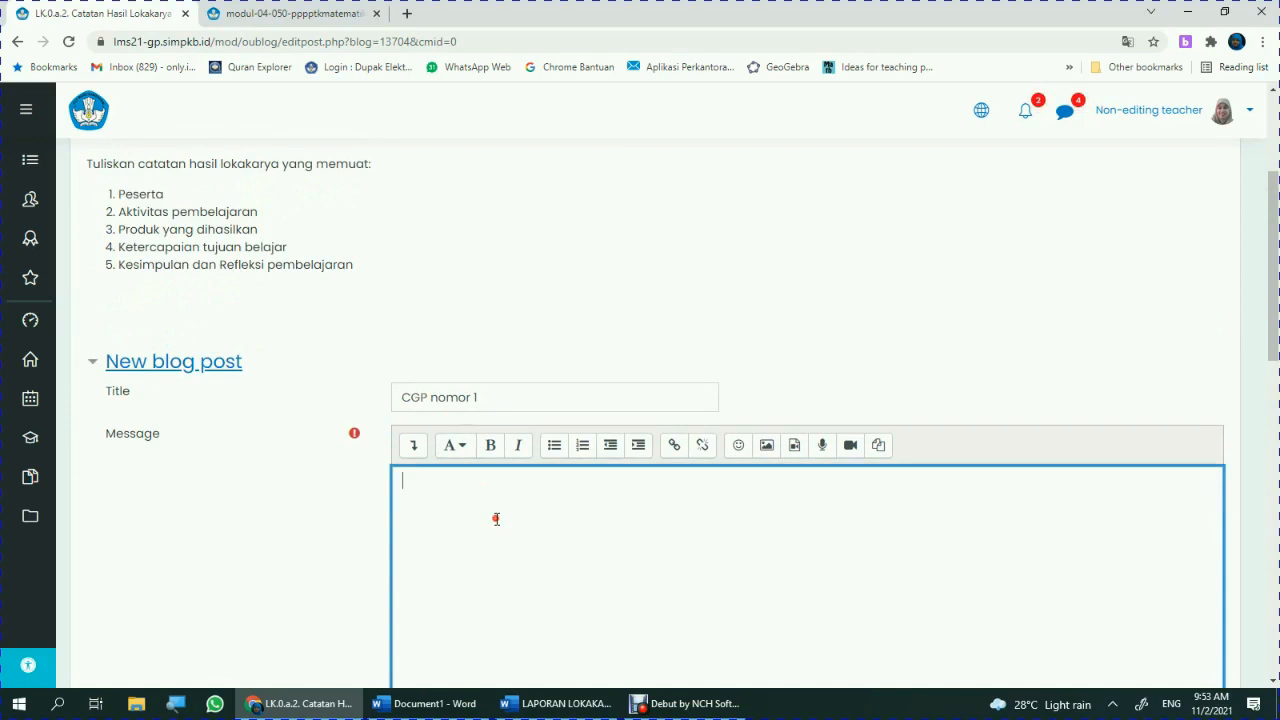
key(ctrl+v)
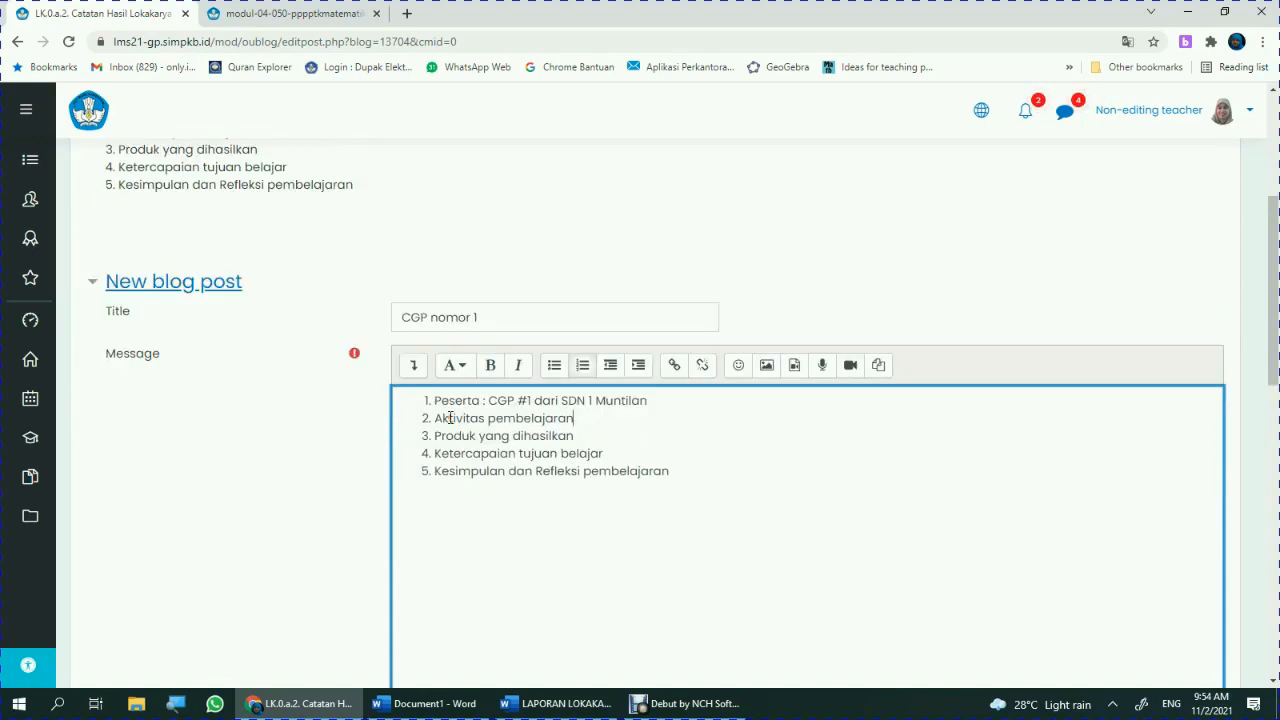
- Remove the message's automatic numbering, number Peserta 1 and Aktivitas pembelajaran 2 manually, and add an empty line beneath each
drag(434, 401, 672, 469)
click(582, 366)
click(627, 401)
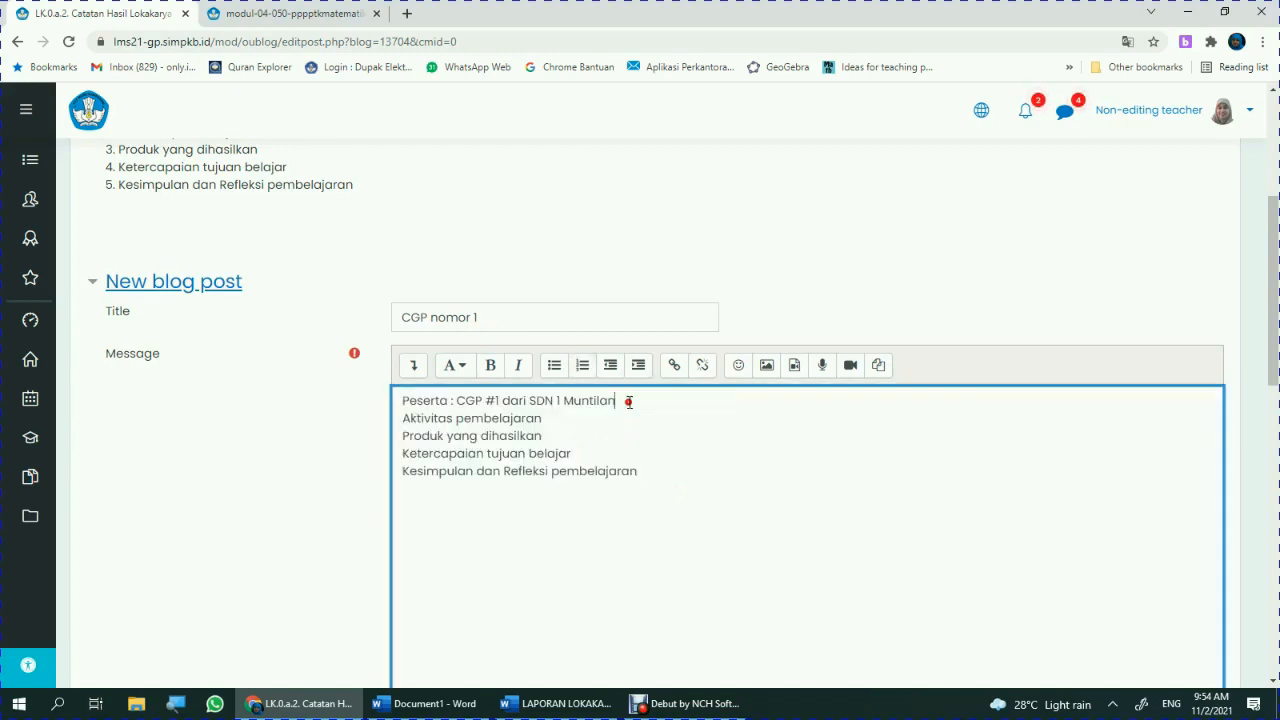
key(Return)
text(1. )
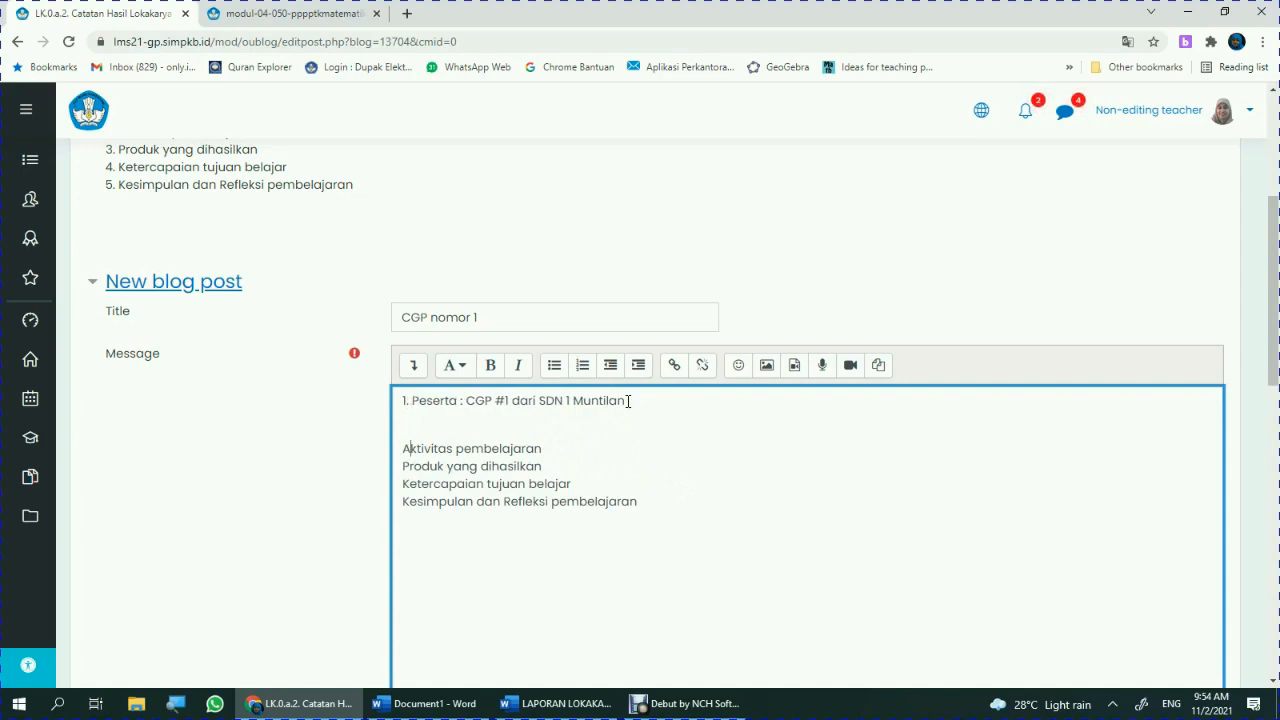
text(2.)
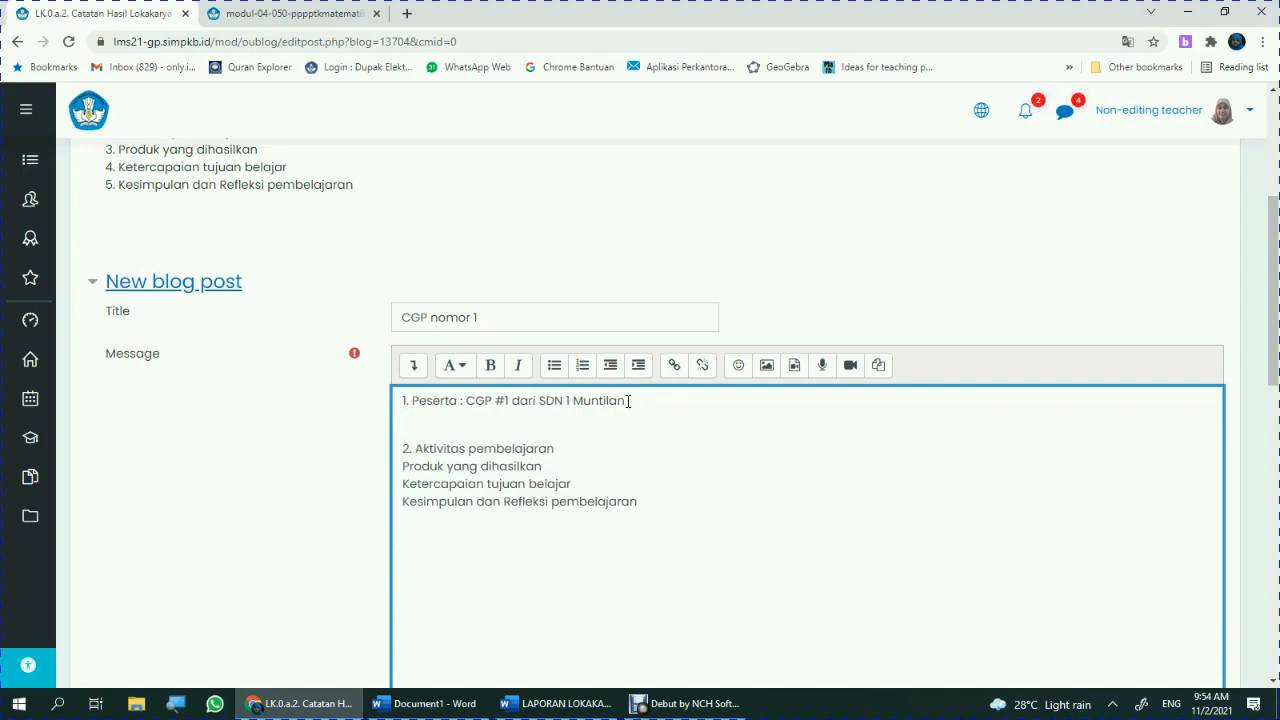
key(Return)
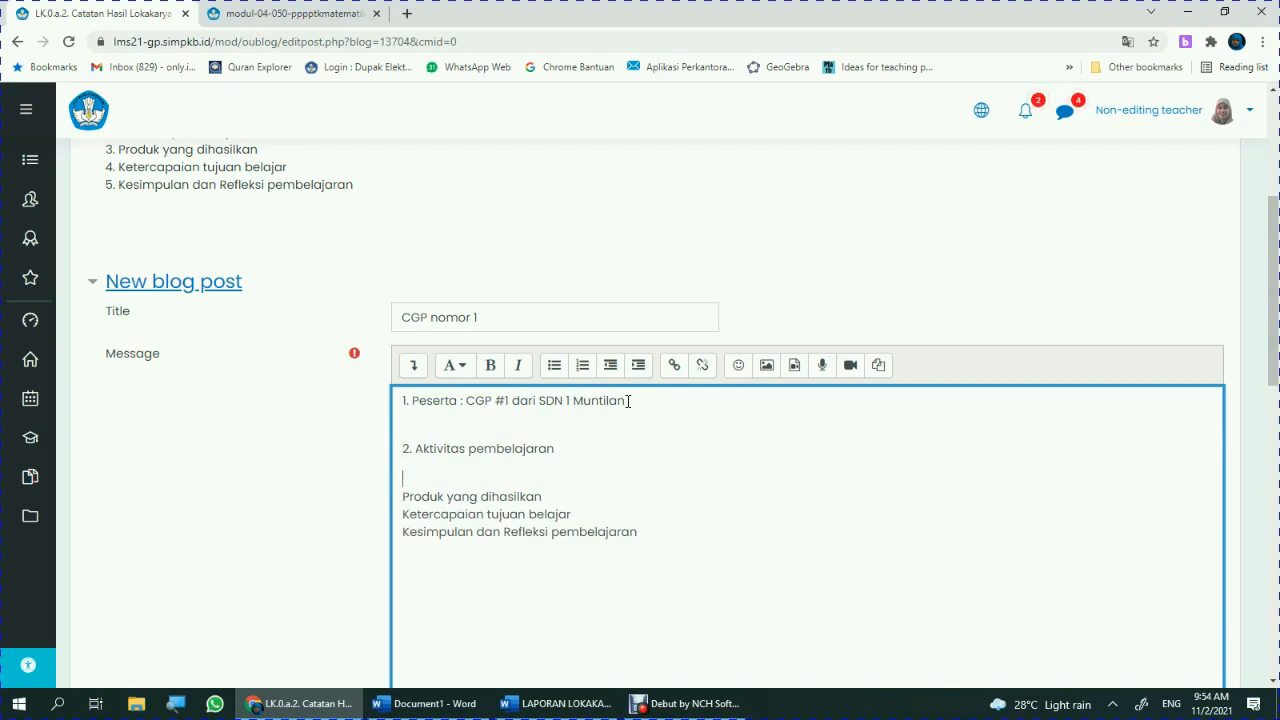
- Under Aktivitas pembelajaran, enter "Pembelajaran cukup efektif , peserta yang aktif, semangat dalam menyelesaikan tantangan-tantangan yang diberikan."
text(Pembelajaran)
key(ctrl+v)
key(End)
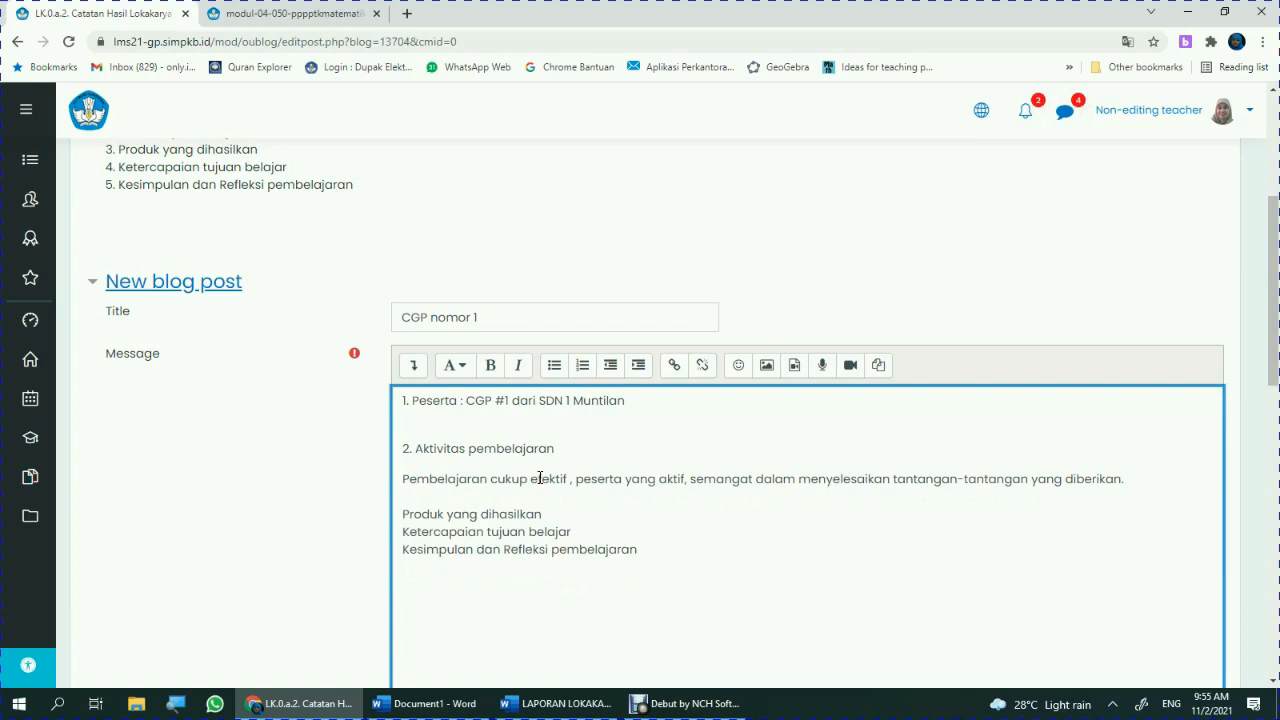
- Number Produk yang dihasilkan 3 and add beneath "CGP menghasilkan peta pikiran kekhawatiran dan harapan, komitmen kepala sekolah dan CGP, rencana belajar, dan refleksi lokakarya perdana."
text(3.)
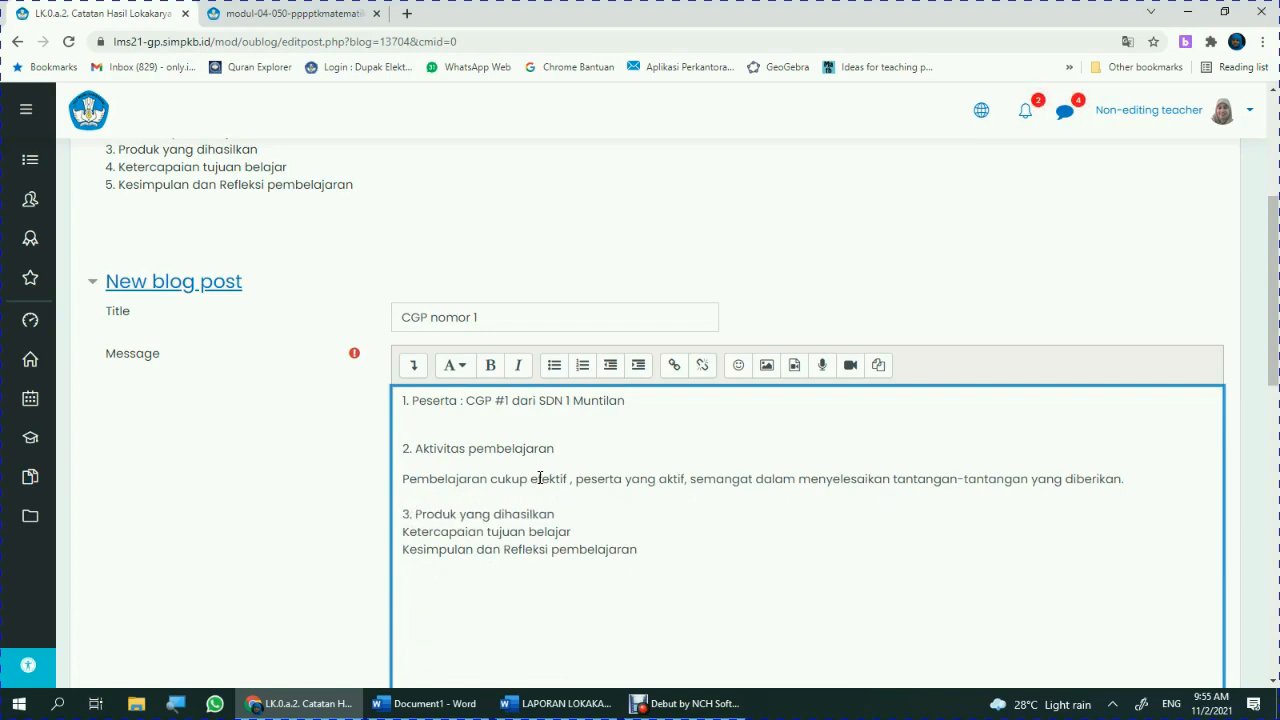
key(End)
key(Return)
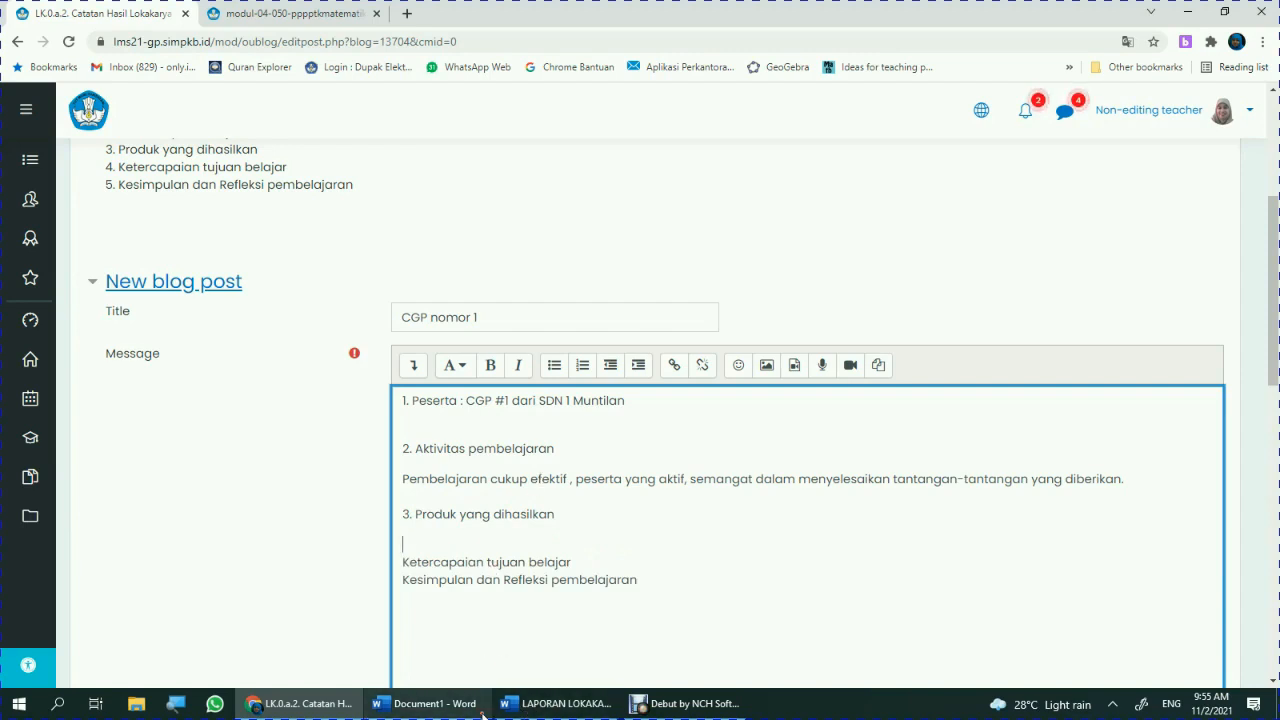
key(ctrl+v)
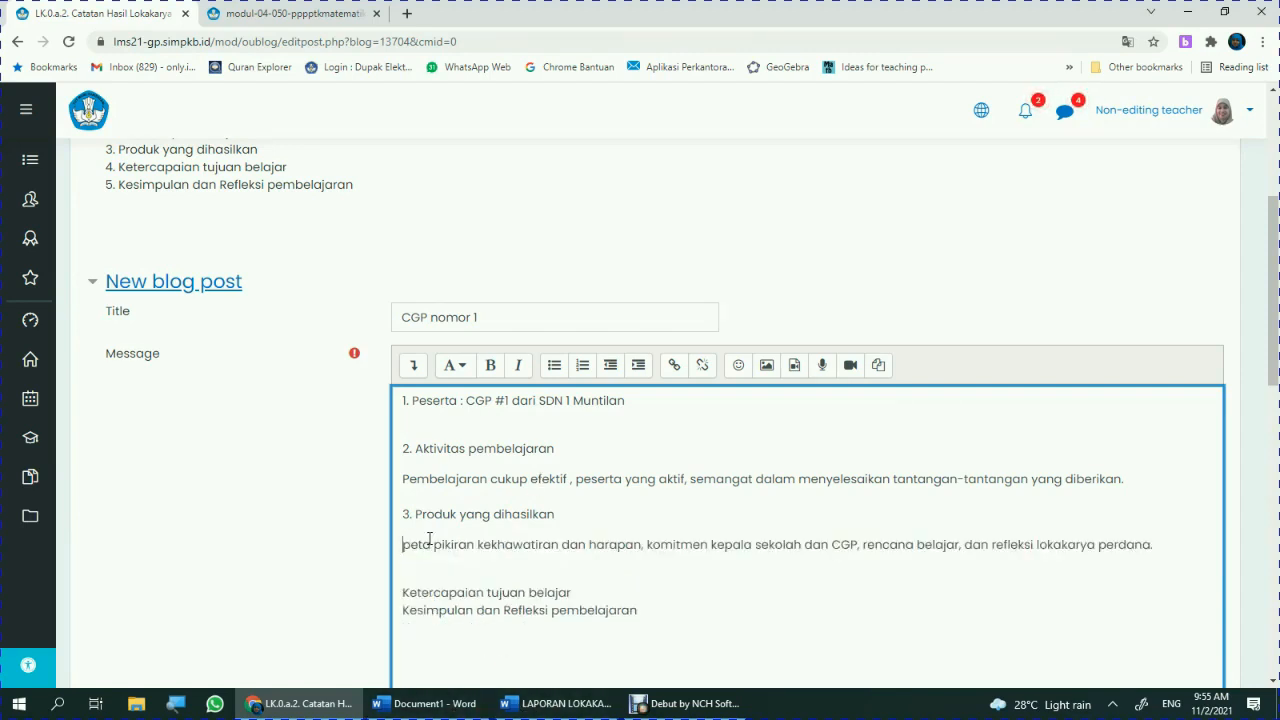
text(CGP menghasil)
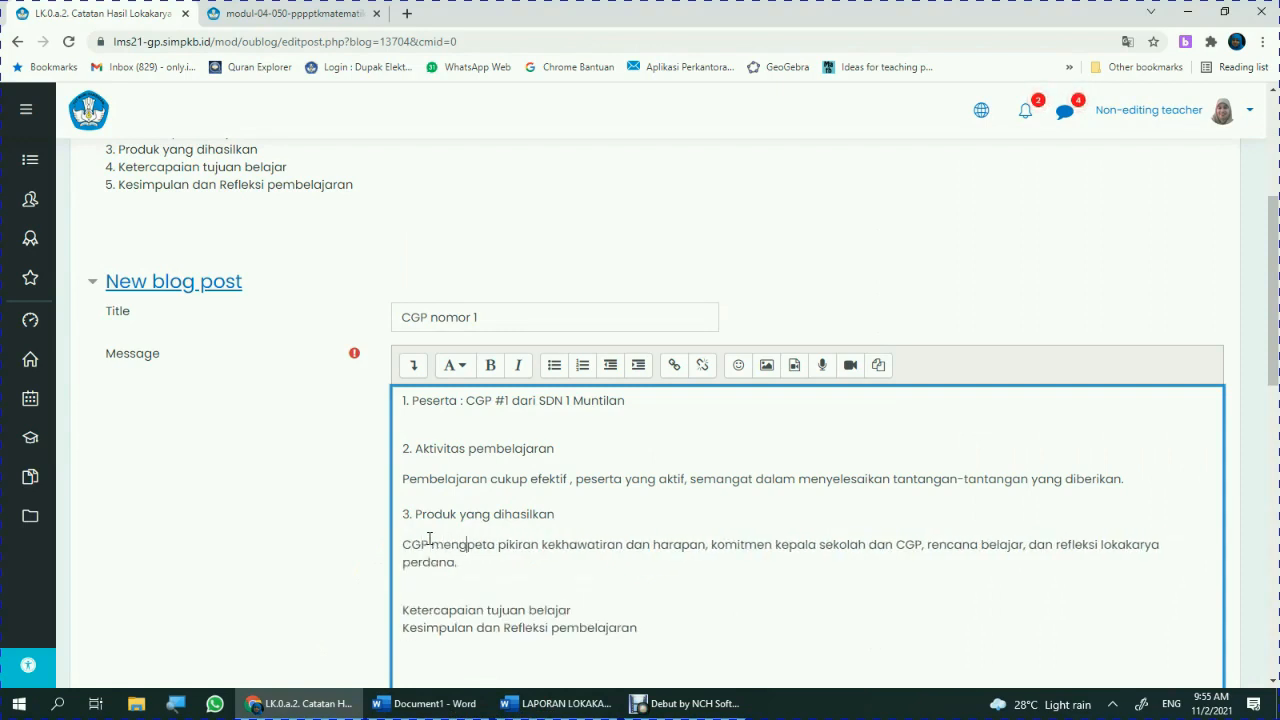
text(kan)
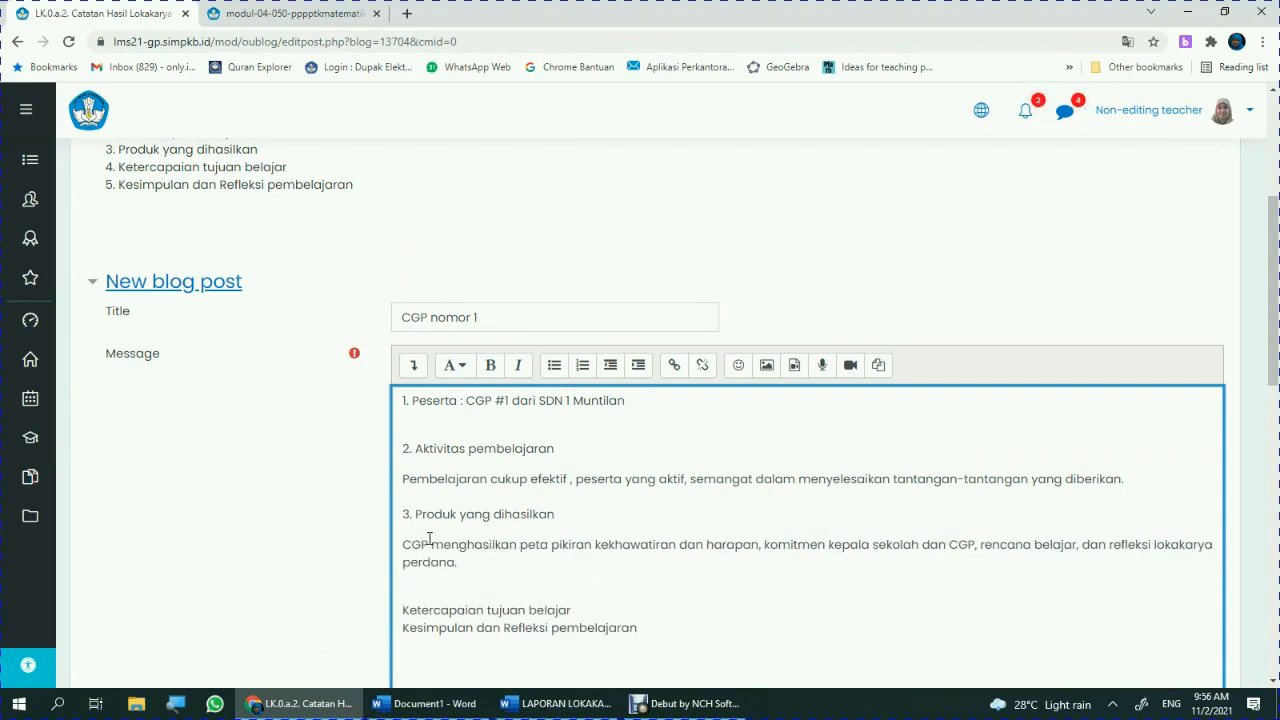
click(521, 567)
- Number Ketercapaian tujuan belajar 4 and bullet "CGP mampu mengidentifikasi kekhawatiran dan harapan", "CGP mampu membuat rencana belajar", "Kepala sekolah dan CGP berkomitmen bersama untuk menyukseskan program"
click(403, 608)
text(4.)
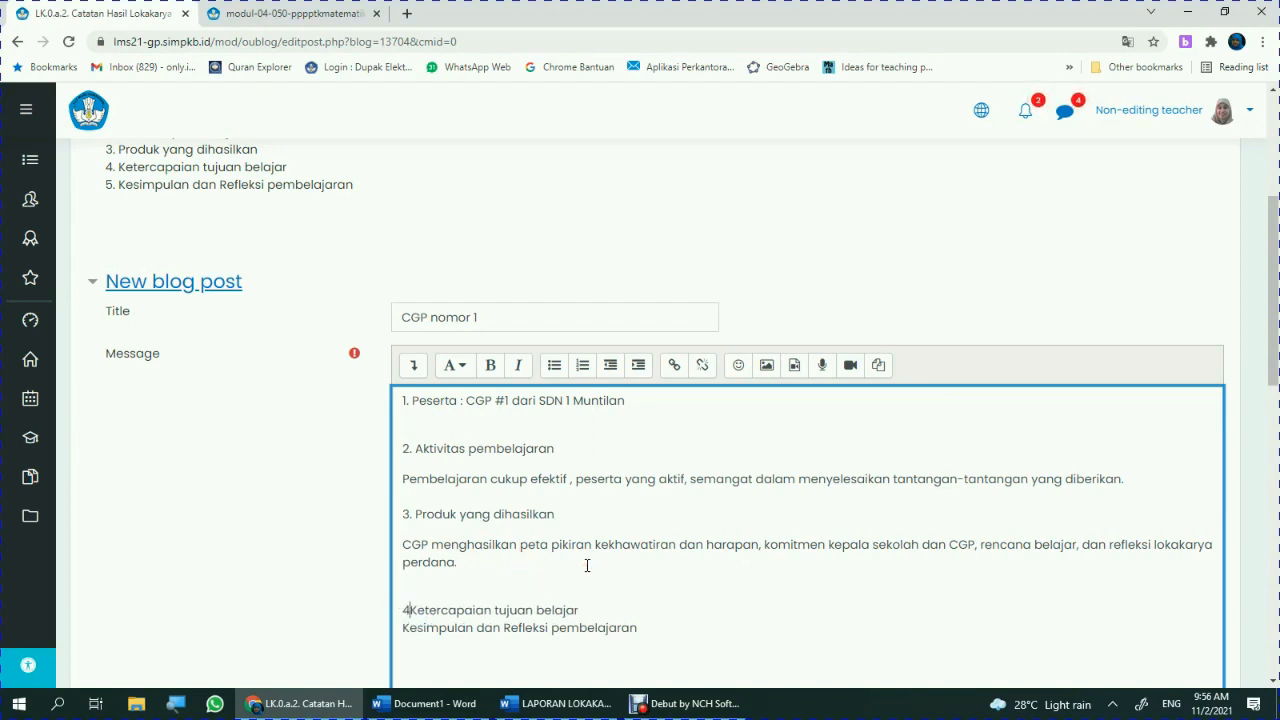
click(596, 610)
key(Return)
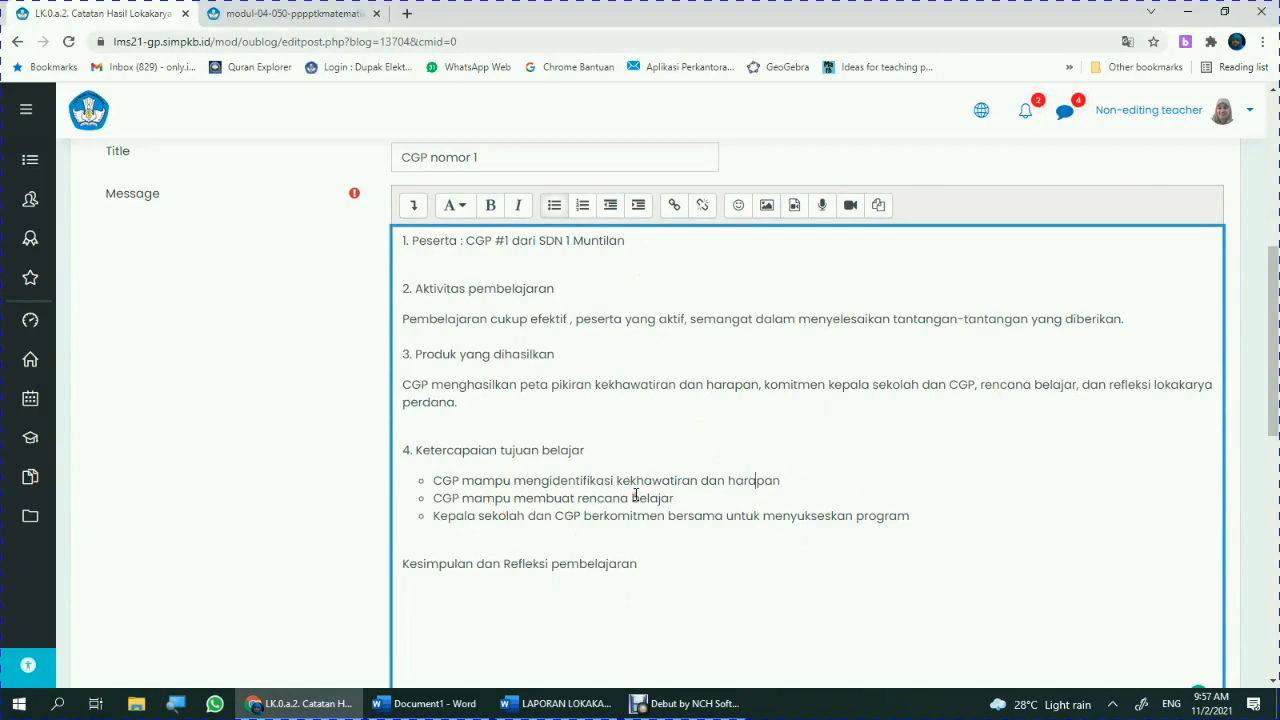
click(787, 481)
- Number Kesimpulan dan Refleksi pembelajaran 5 and add "refleksi Pendamping: Secara keseleuruhan kegiatan lokakarya berlangsung secara efektif dan apik." and "refleksi CGP ..." beneath
click(397, 568)
text(5.)
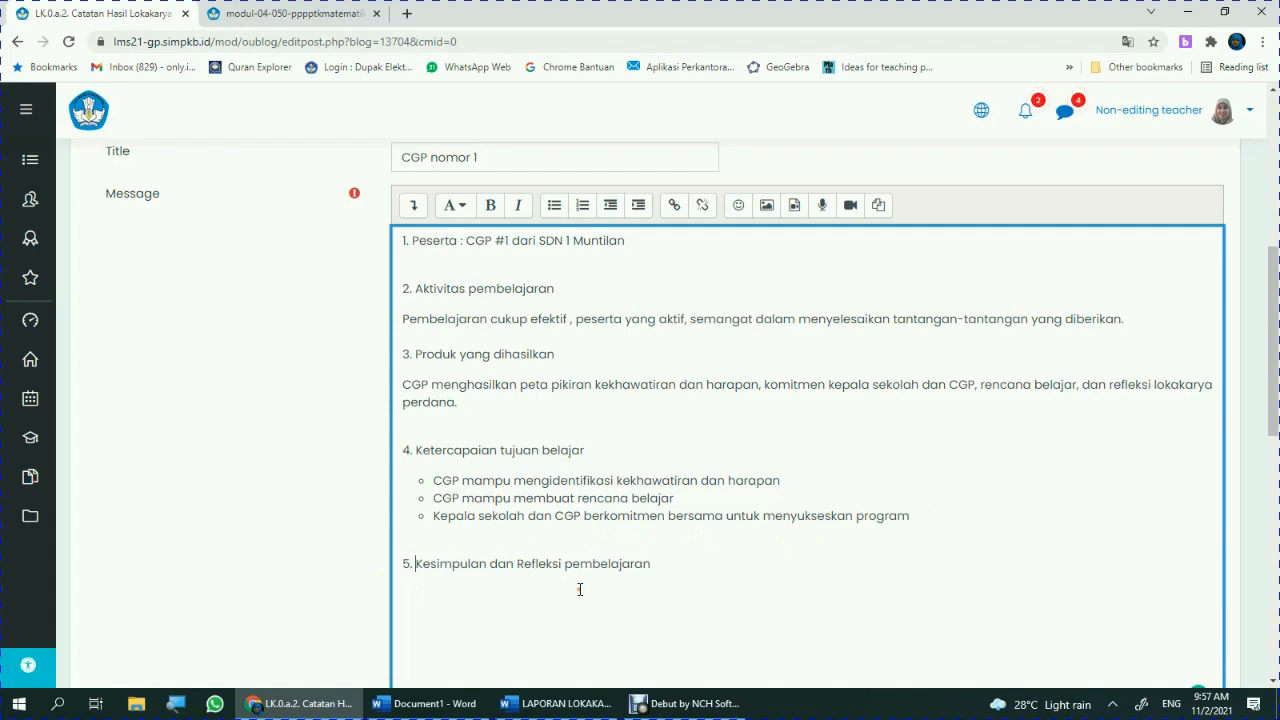
click(673, 563)
text(refleksi Pendamping ... r)
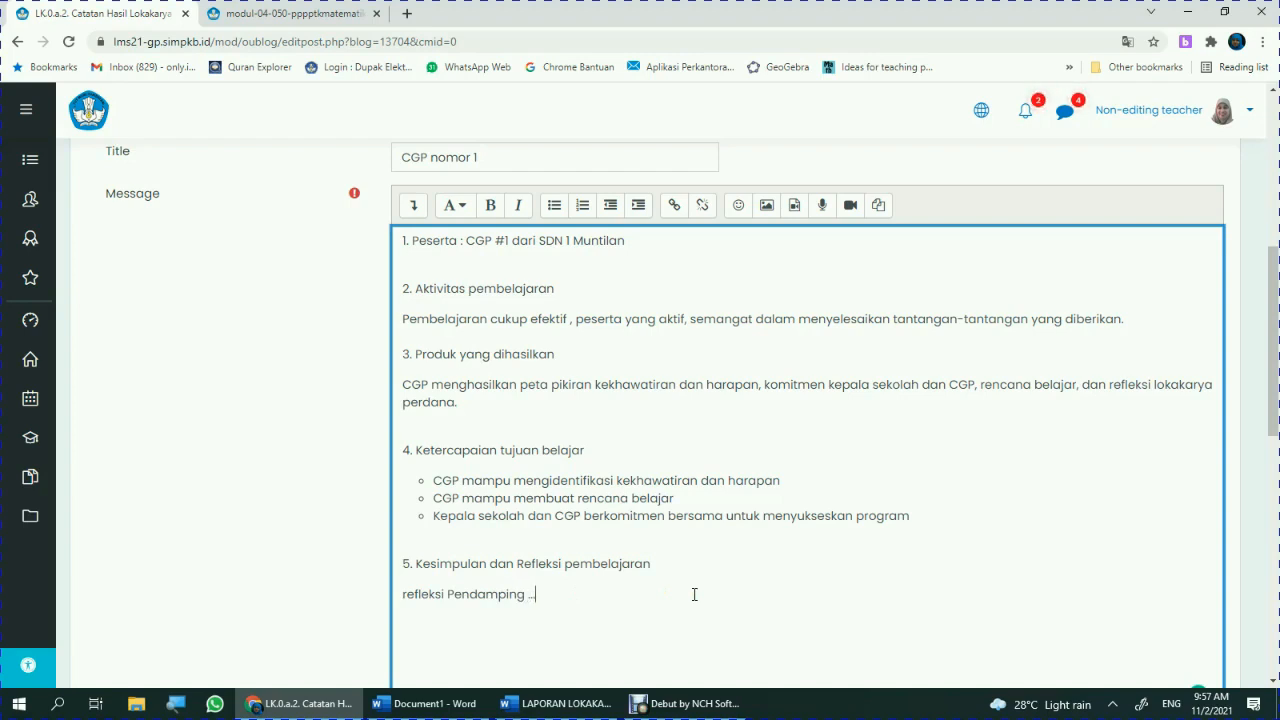
text(efleksi CGP ...)
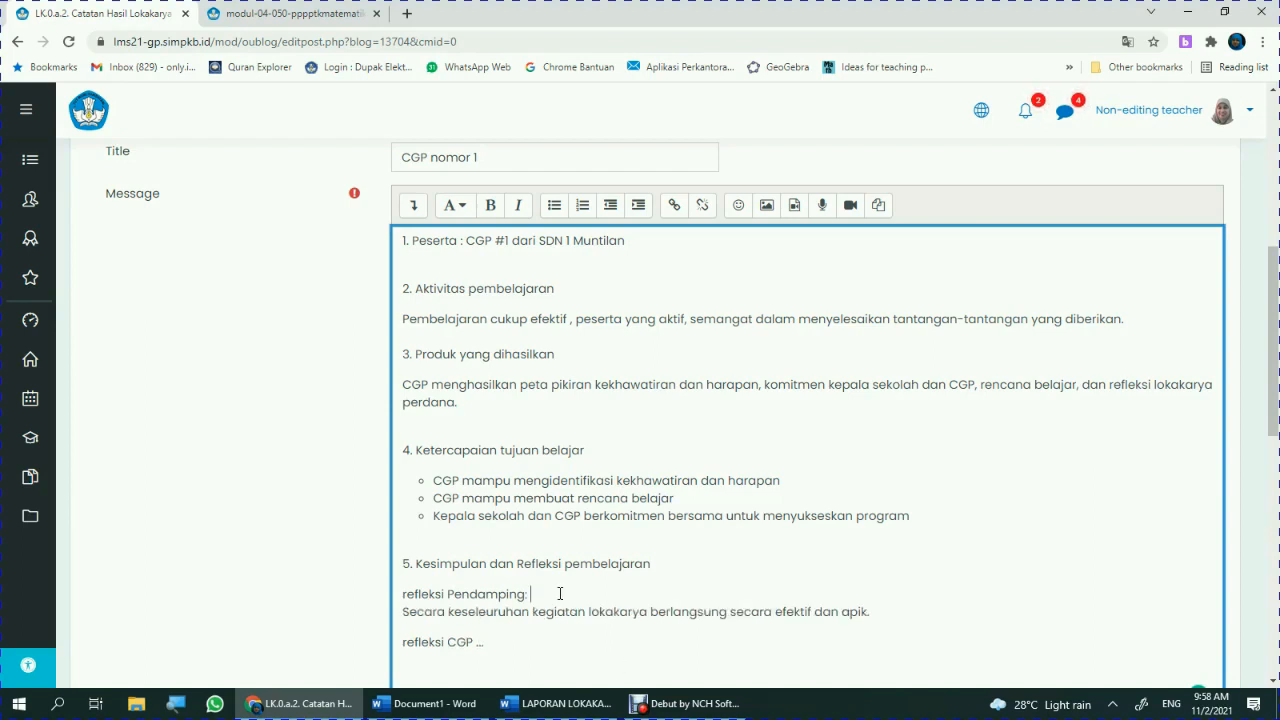
- Make the "refleksi Pendamping:" label bold and capitalize its first letter
drag(403, 594, 530, 596)
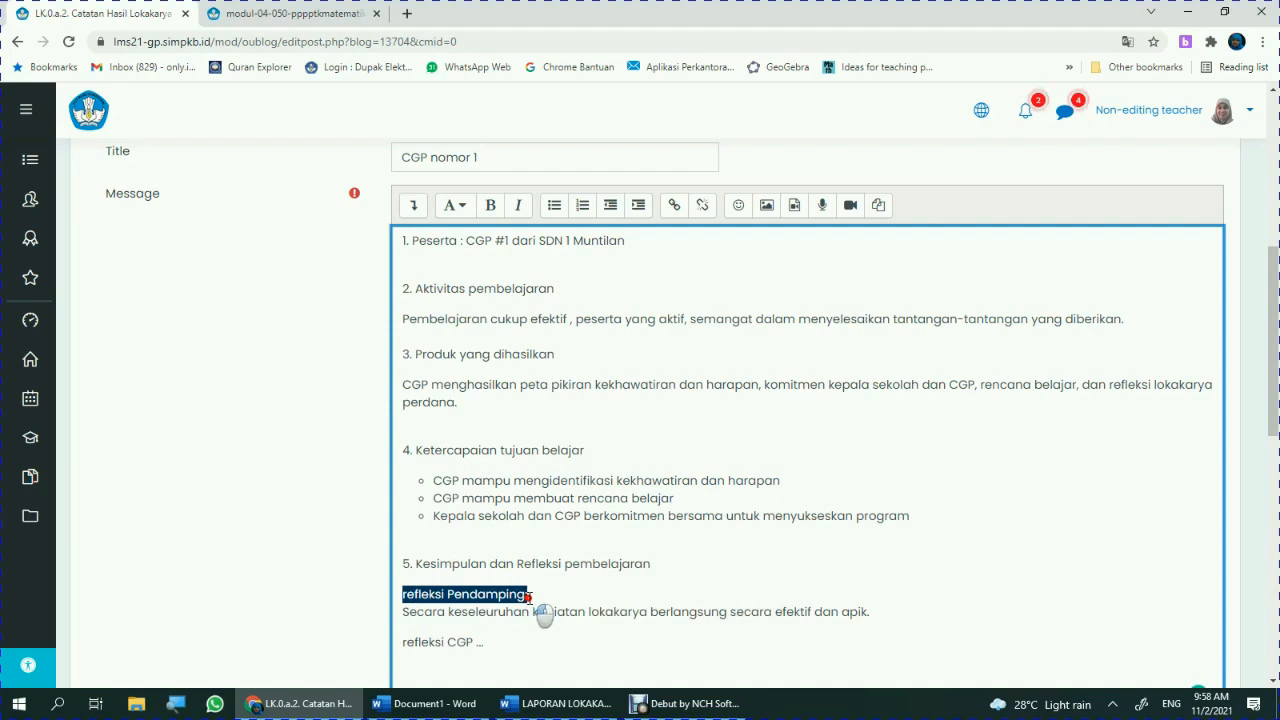
click(490, 205)
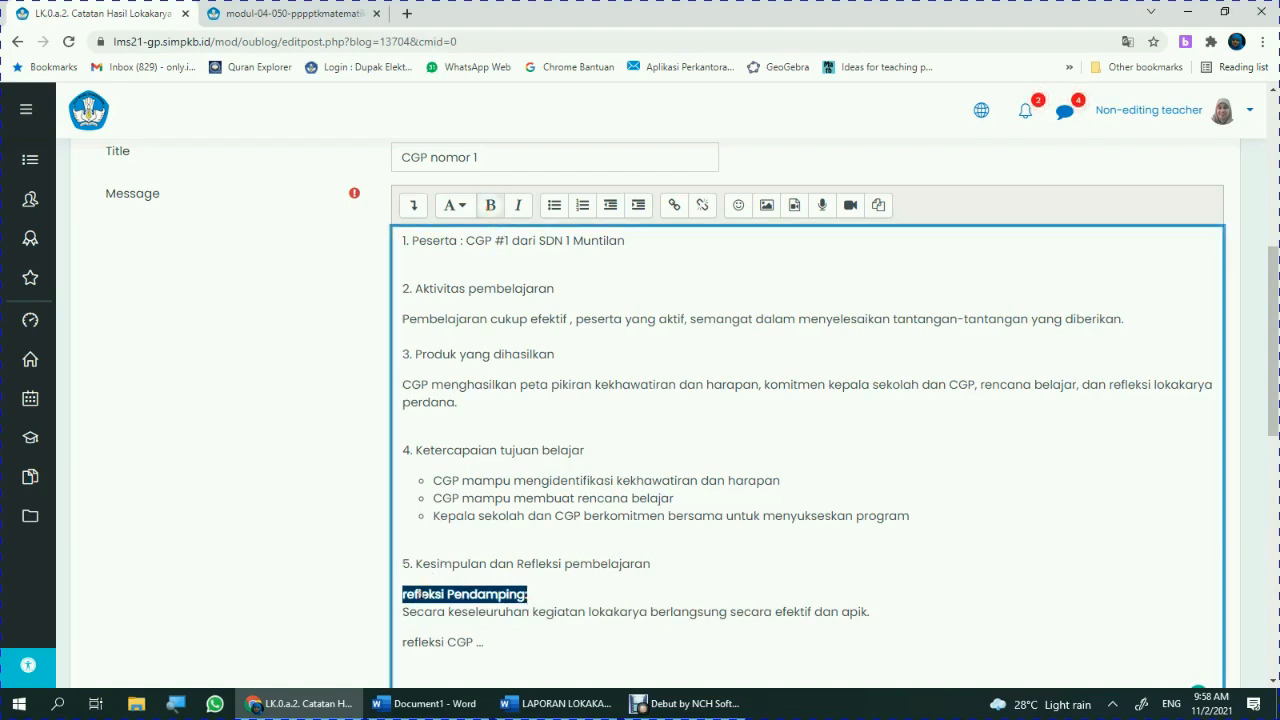
click(407, 595)
key(BackSpace)
text(R)
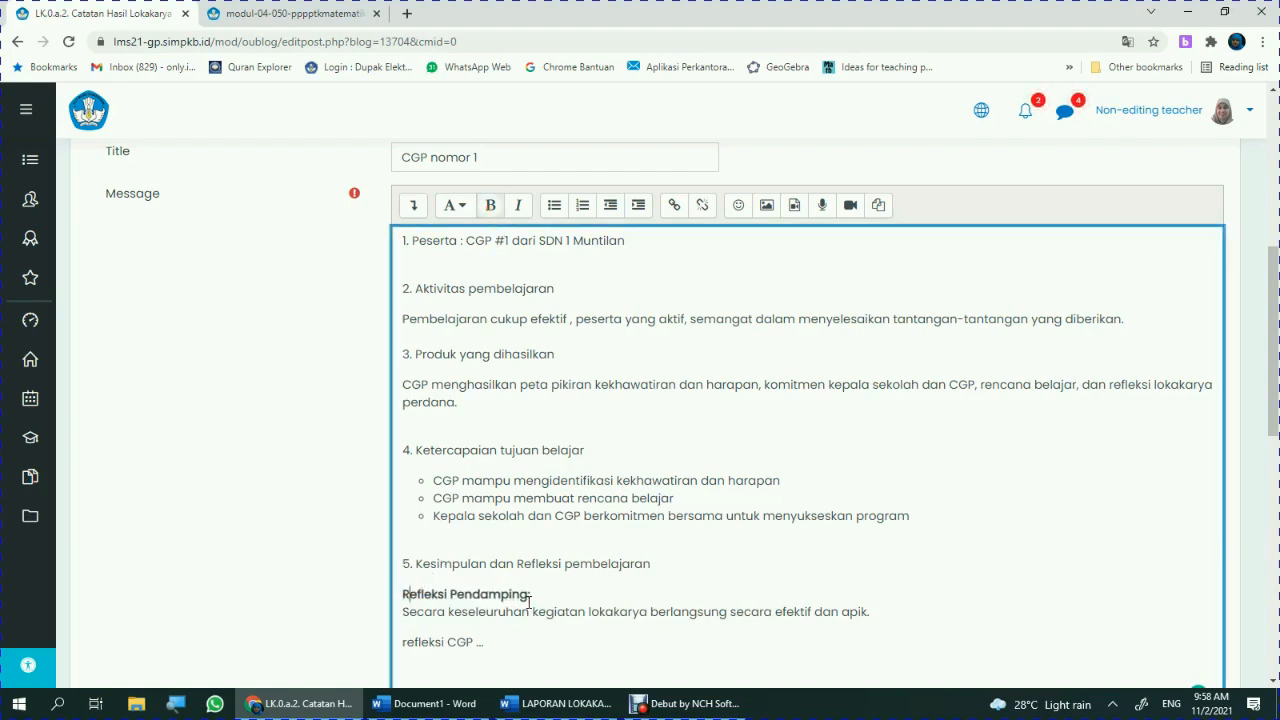
- Make the "refleksi CGP" label bold, capitalize its first letter and remove its trailing dots
drag(474, 643, 402, 642)
click(490, 205)
click(464, 662)
click(407, 643)
key(BackSpace)
text(R)
click(514, 650)
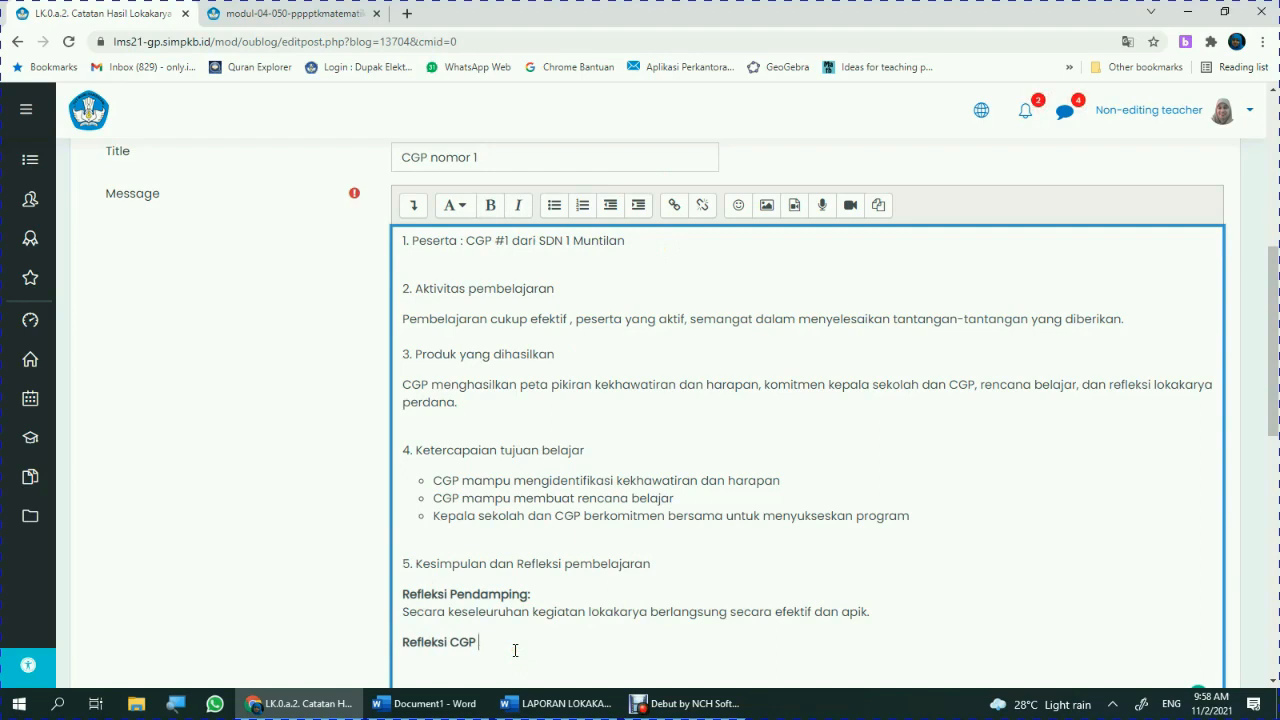
- Add the lines "- apa yg dipelajari" and "- manfaat apa yg didapat" beneath Refleksi CGP, followed by an empty line
key(Return)
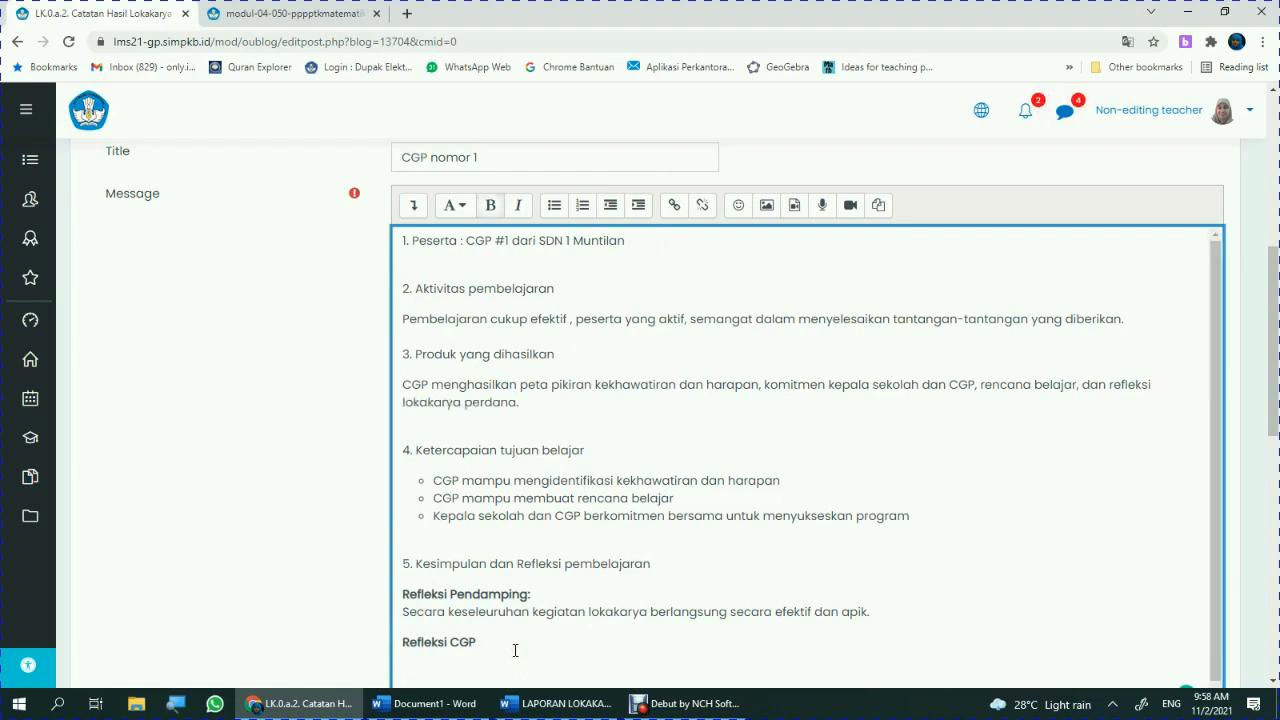
text(- apa yg dipelajari)
key(Return)
text(- manfaat)
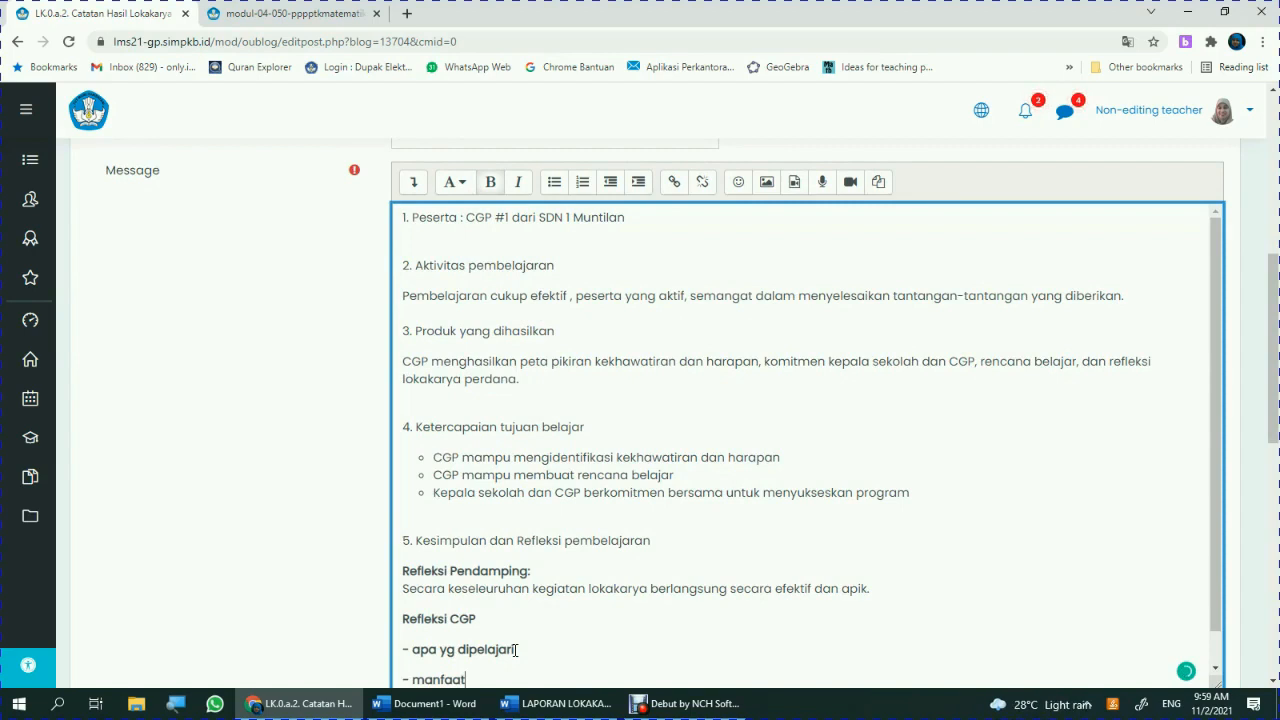
text( apa yg didapat)
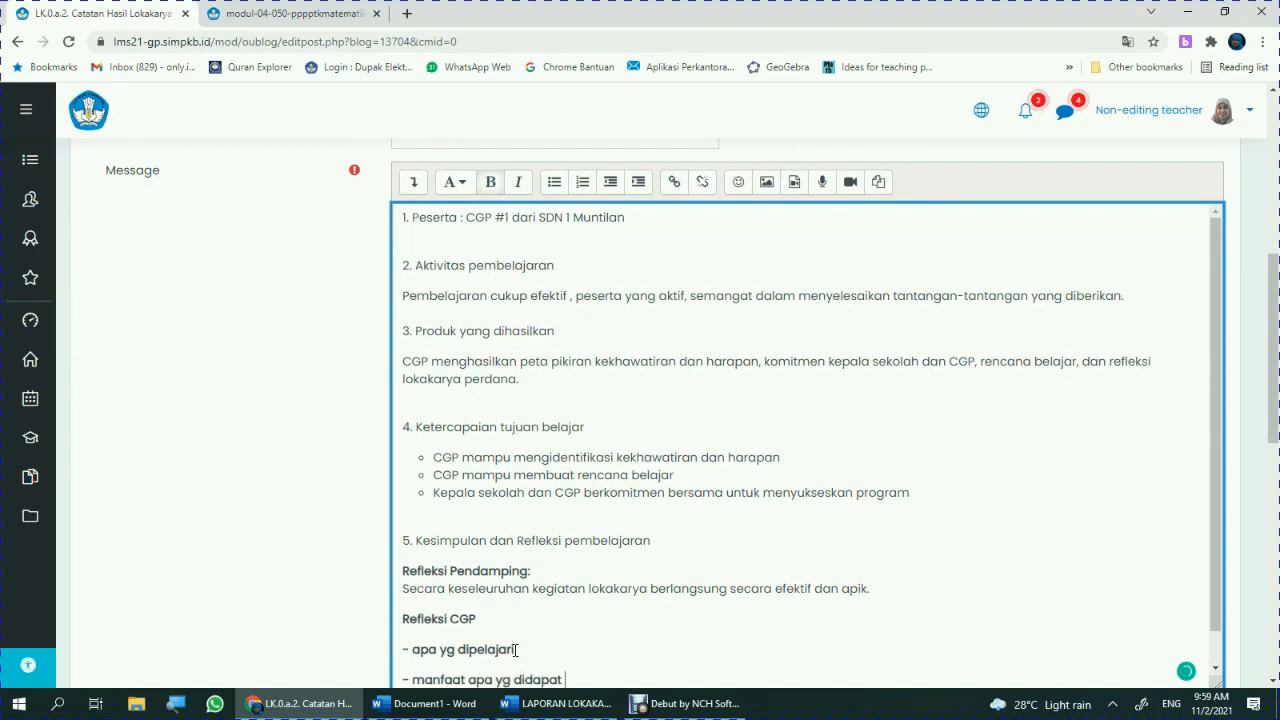
key(Return)
- Add an empty line beneath the Refleksi Pendamping sentence and upload gambar bus.jpg from the Pictures folder as an image for it
scroll(470, 625, down, 1)
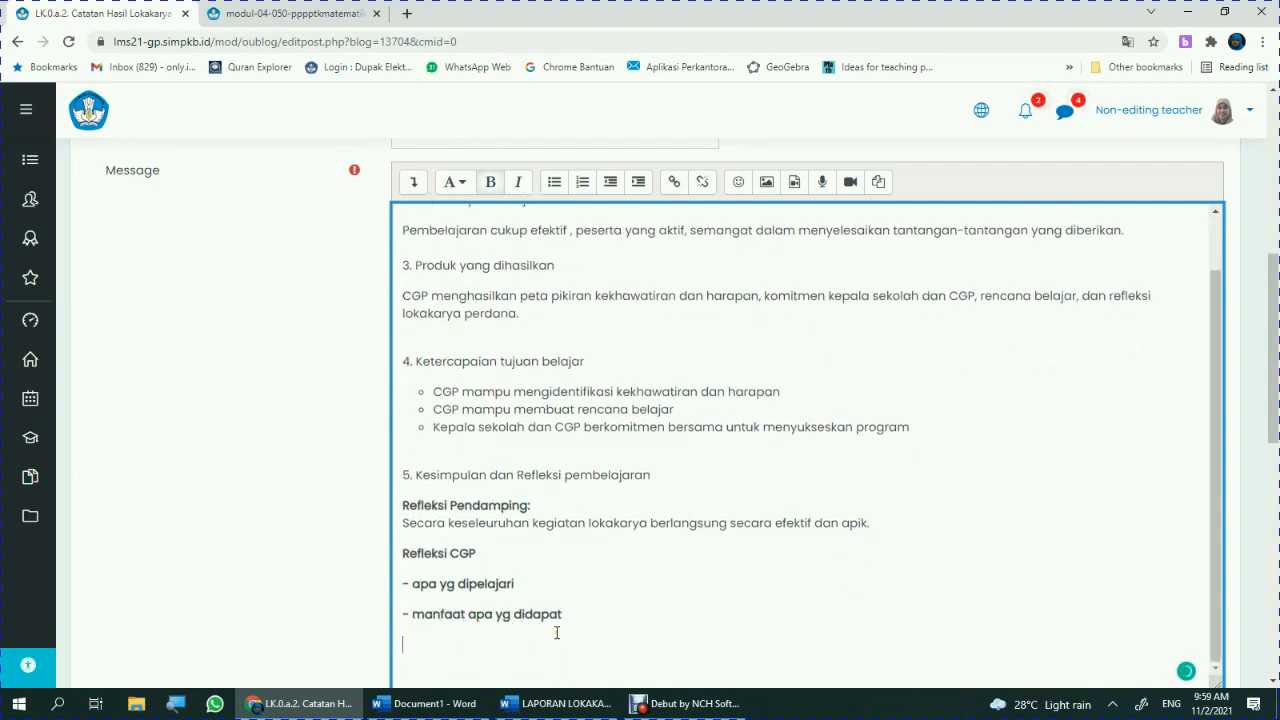
scroll(580, 635, up, 3)
scroll(590, 460, up, 2)
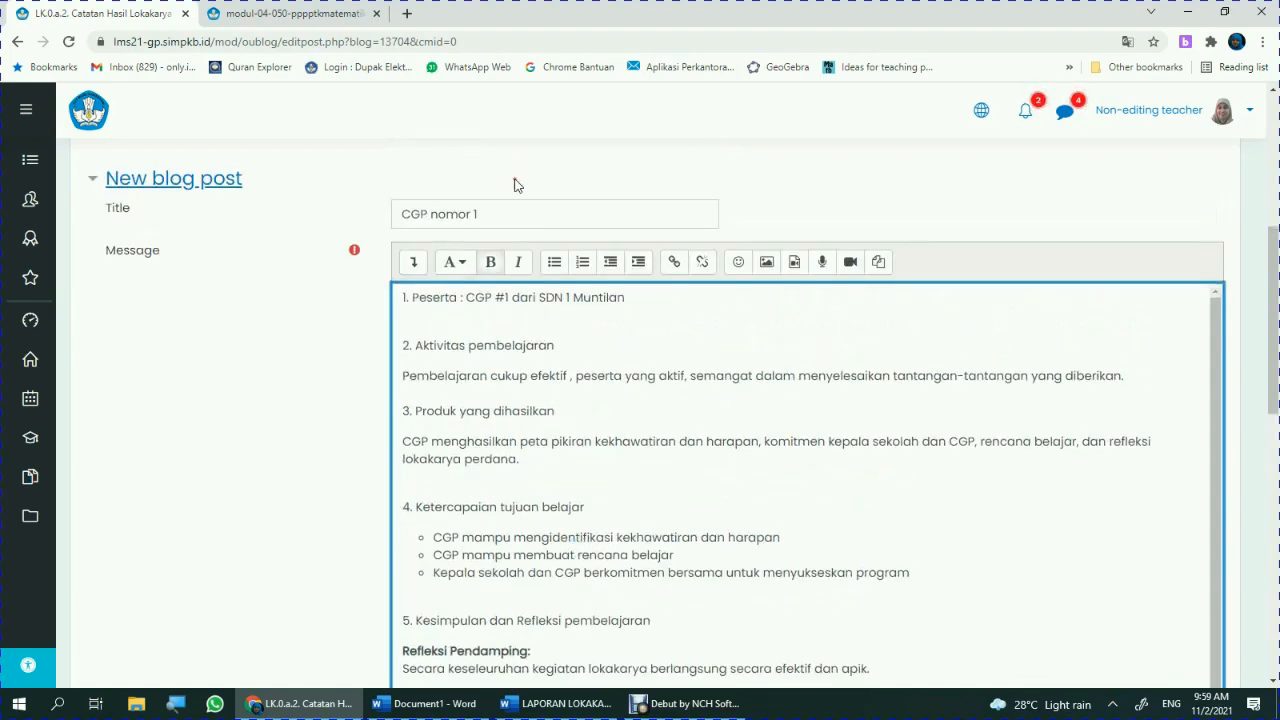
scroll(750, 419, down, 1)
scroll(750, 419, down, 5)
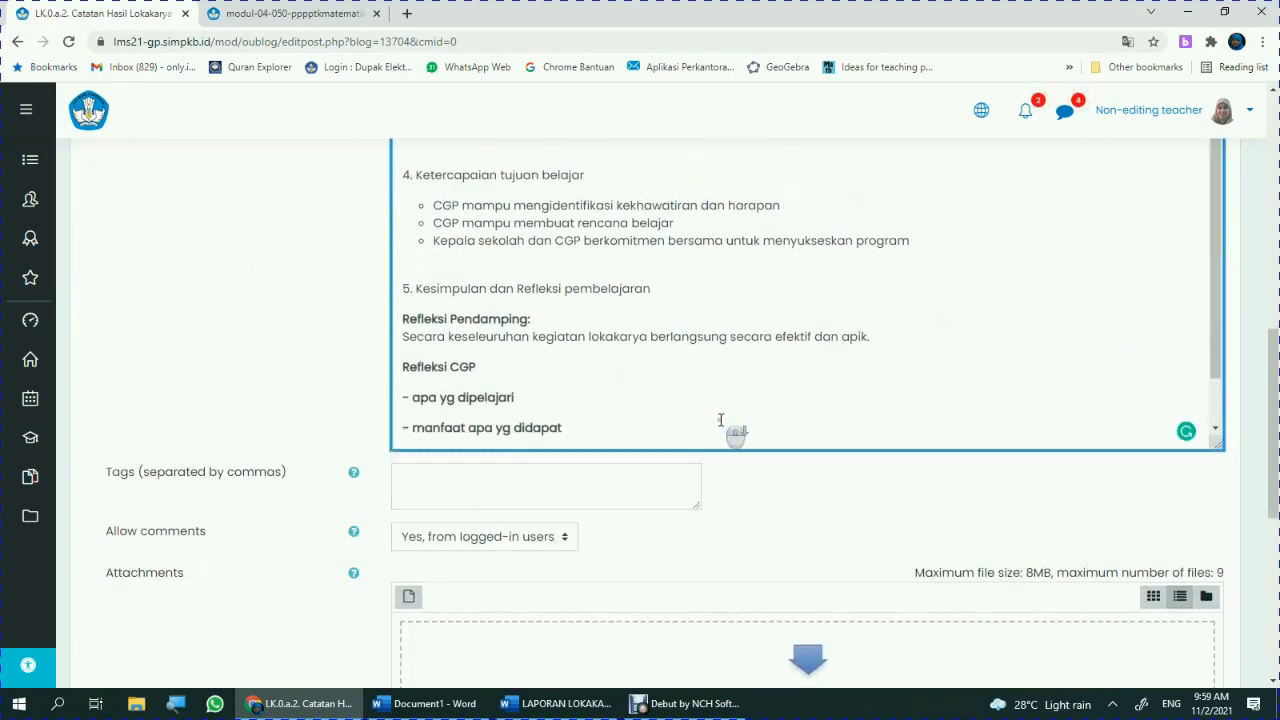
drag(1272, 370, 1257, 300)
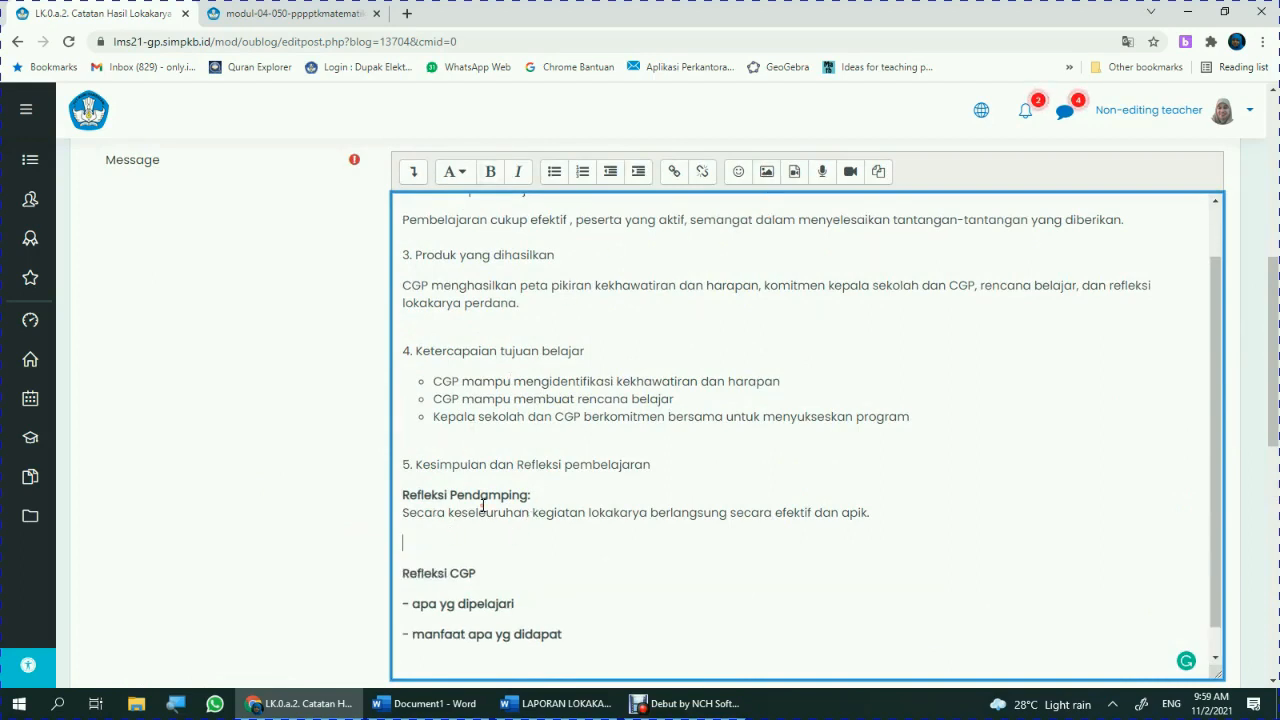
click(767, 175)
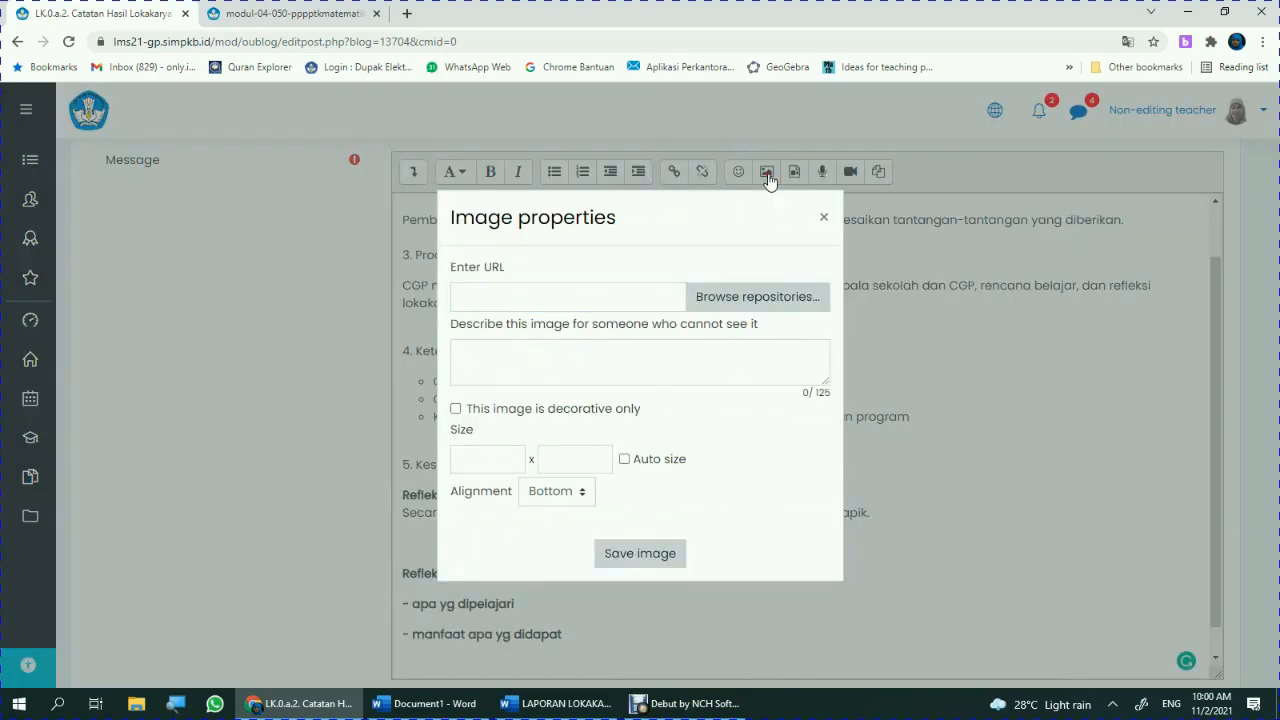
click(738, 300)
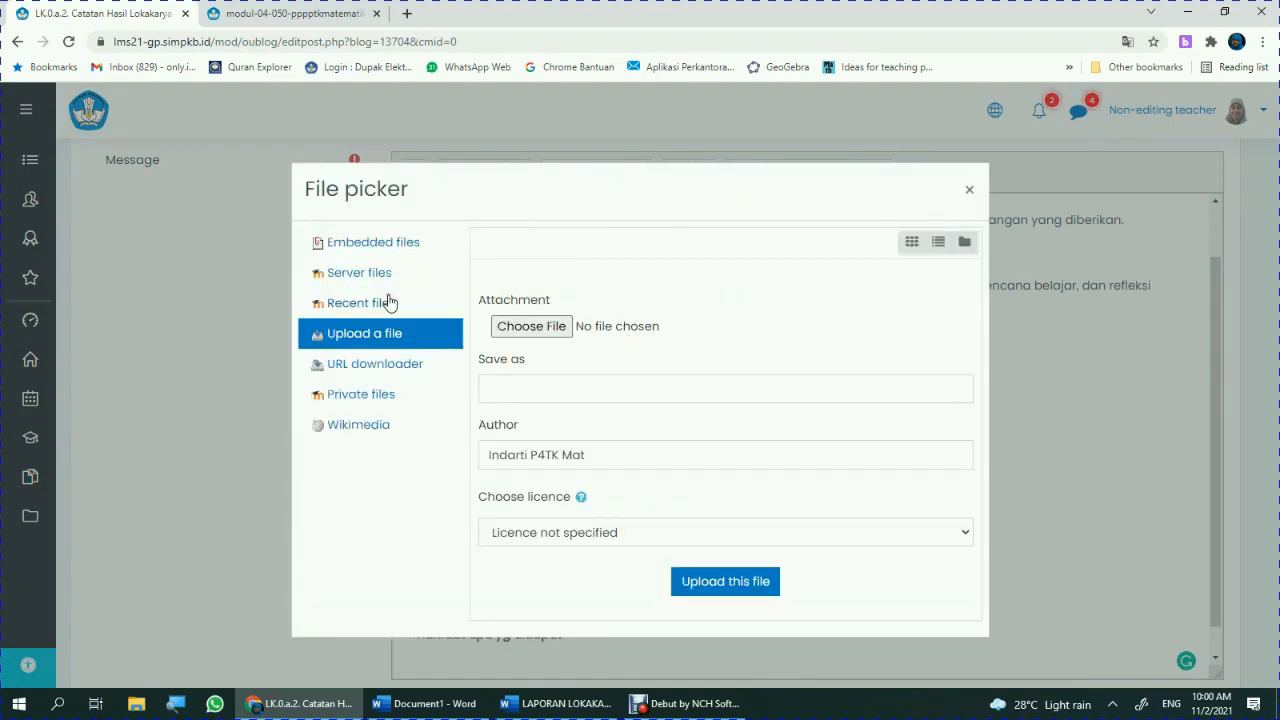
click(529, 328)
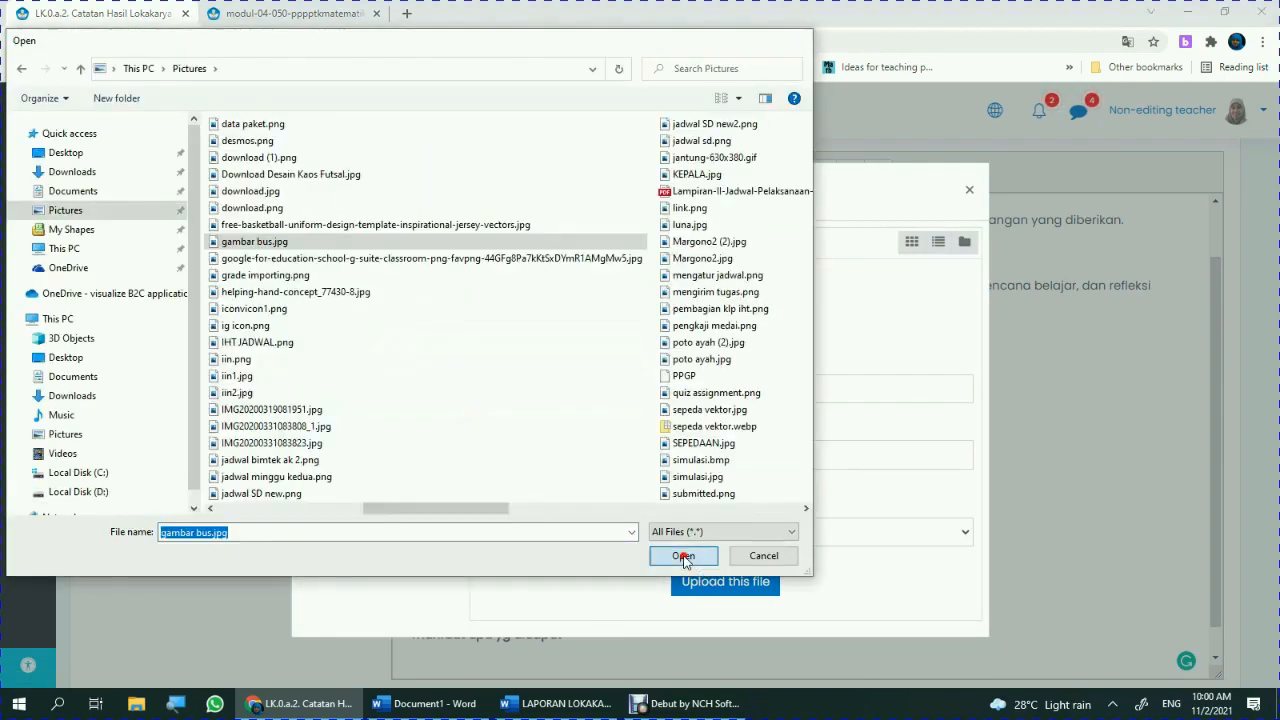
click(683, 555)
click(702, 584)
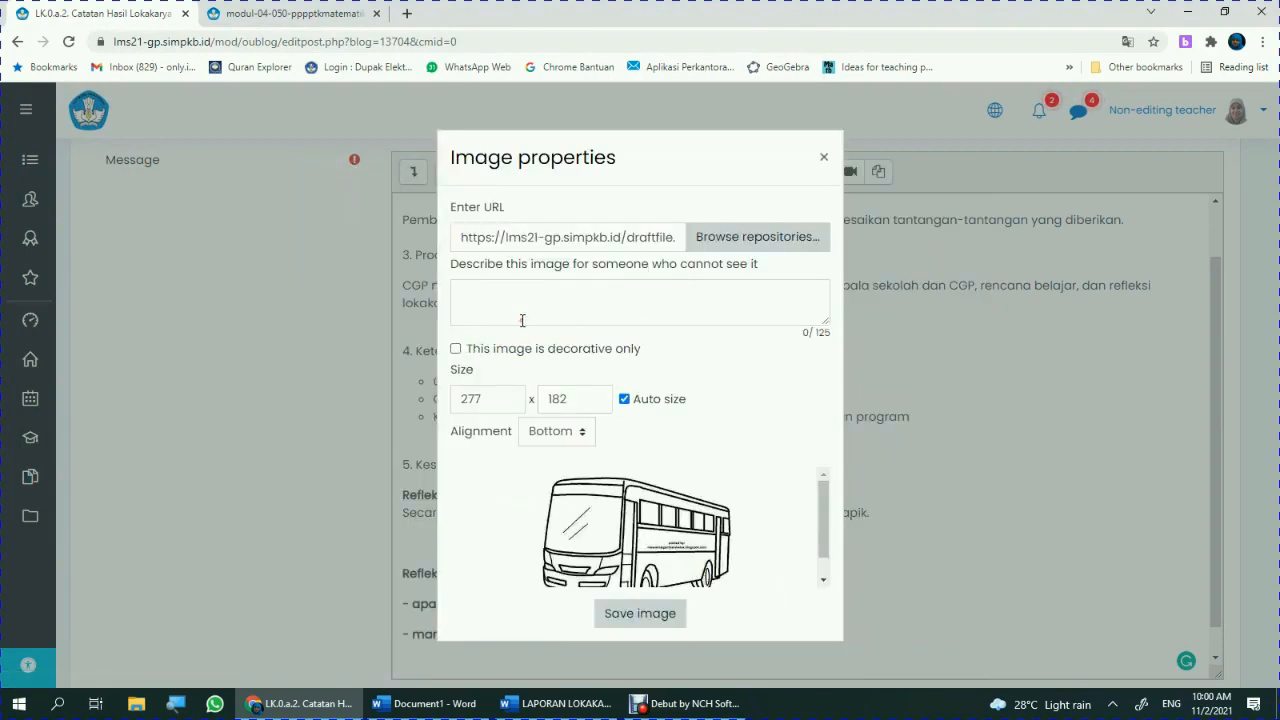
- Mark the bus image as decorative only, set its alignment to Middle and save it into the message
click(455, 348)
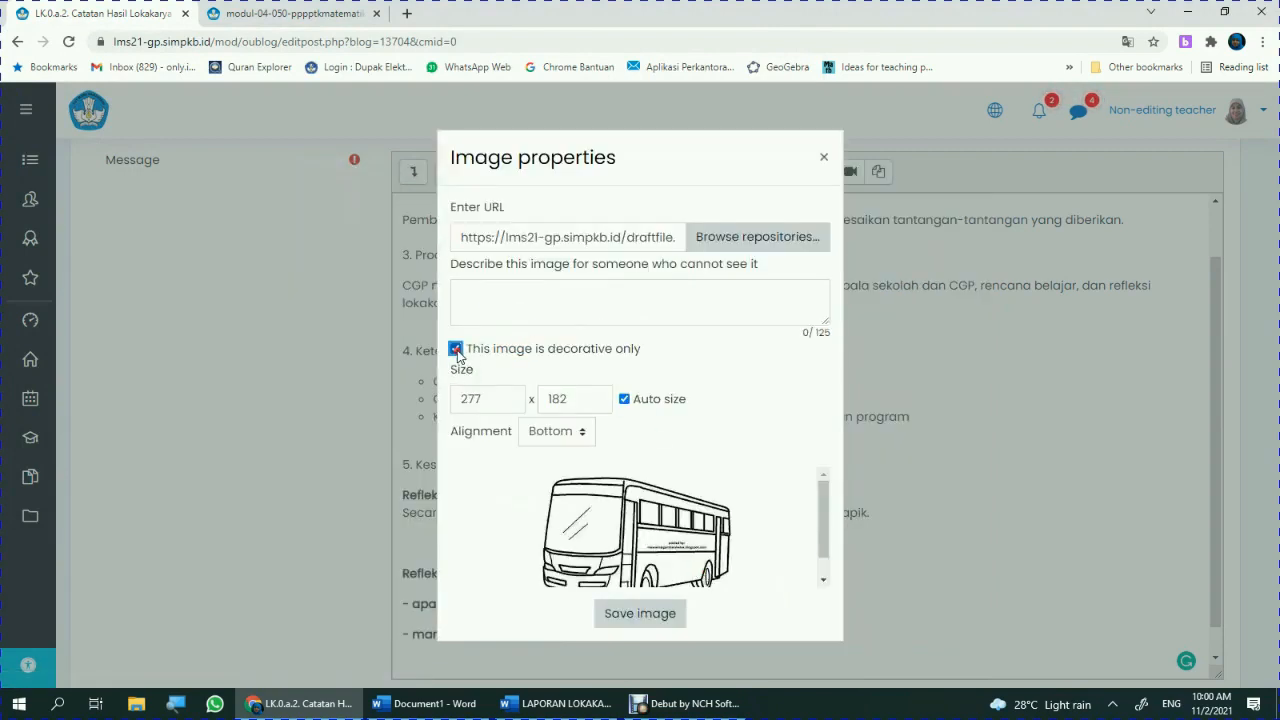
click(486, 300)
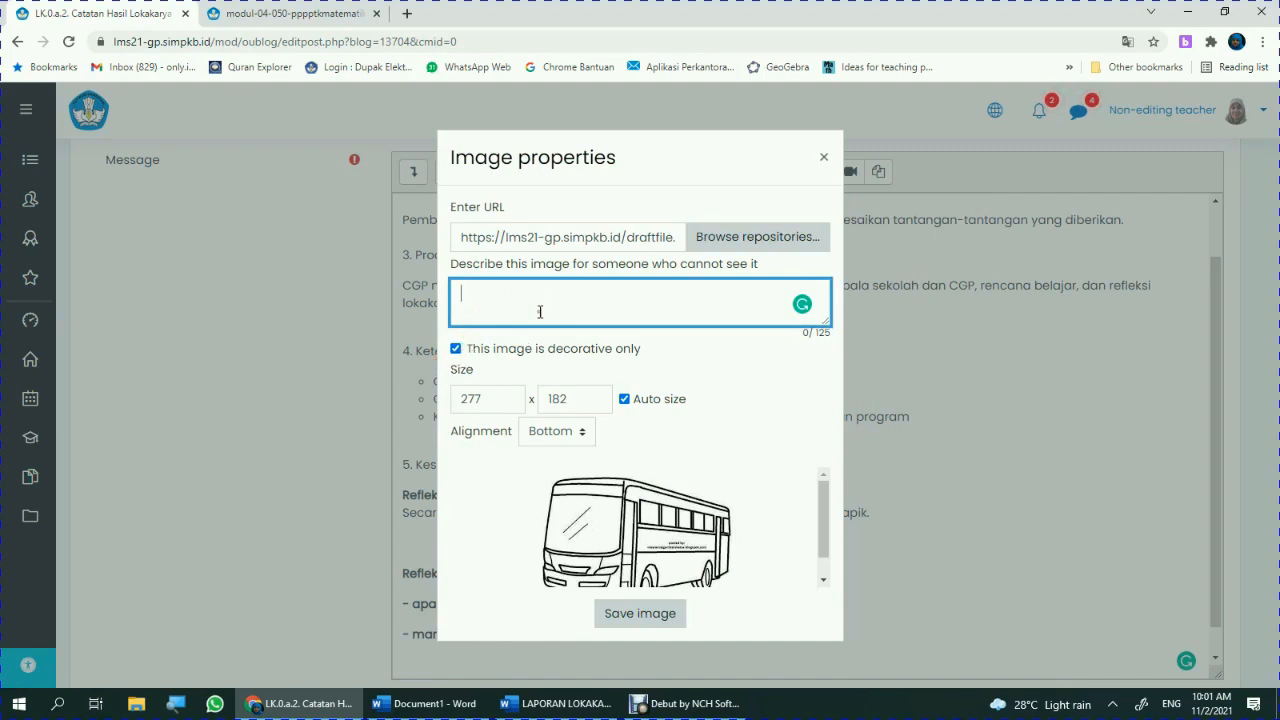
click(586, 432)
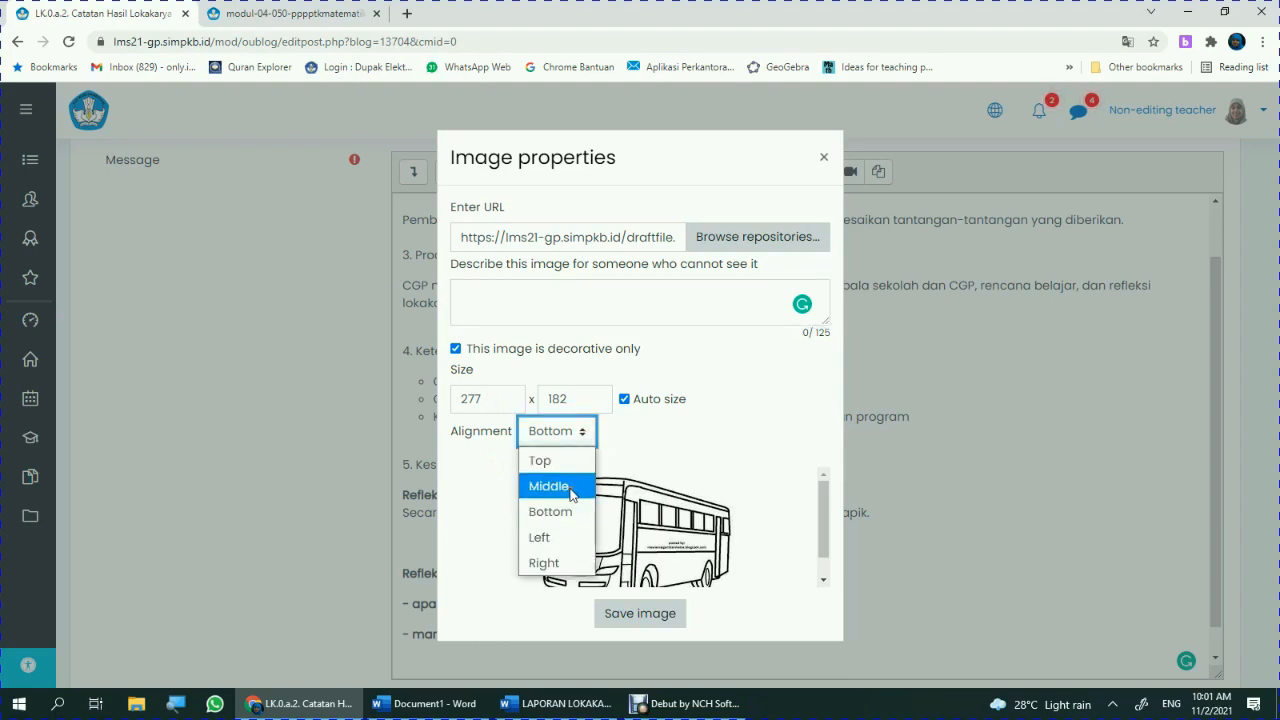
click(569, 490)
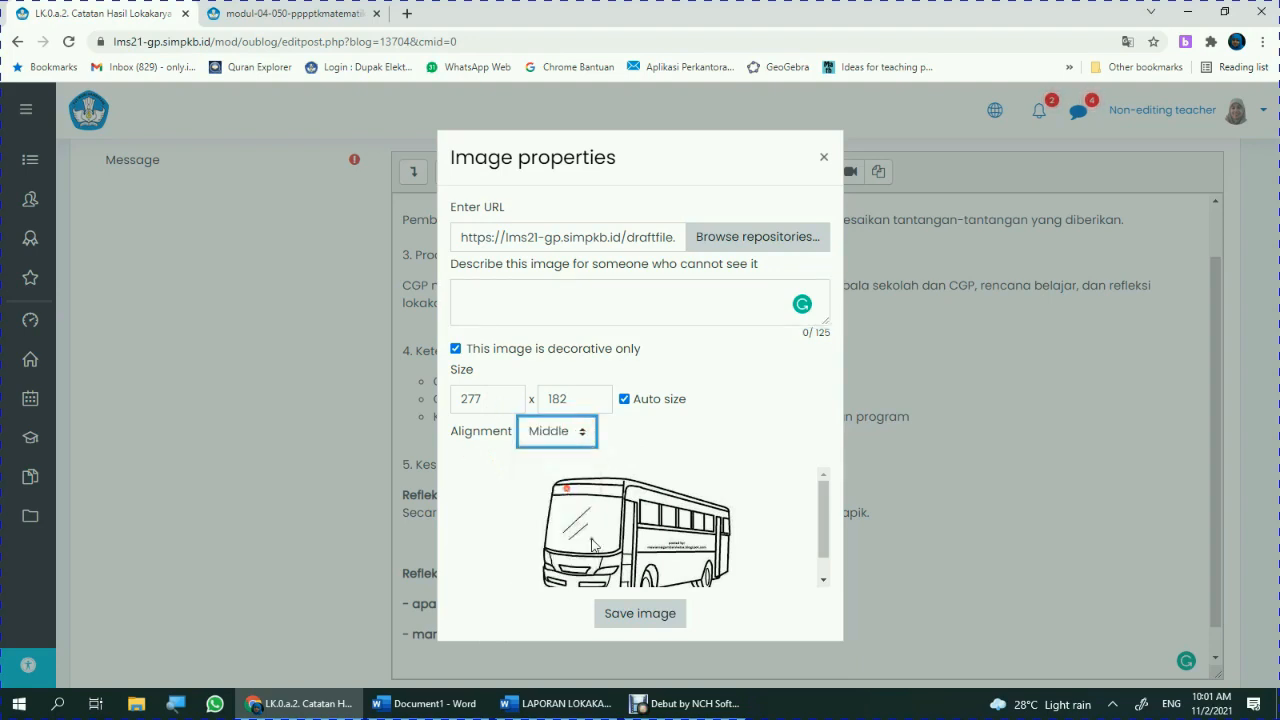
click(645, 620)
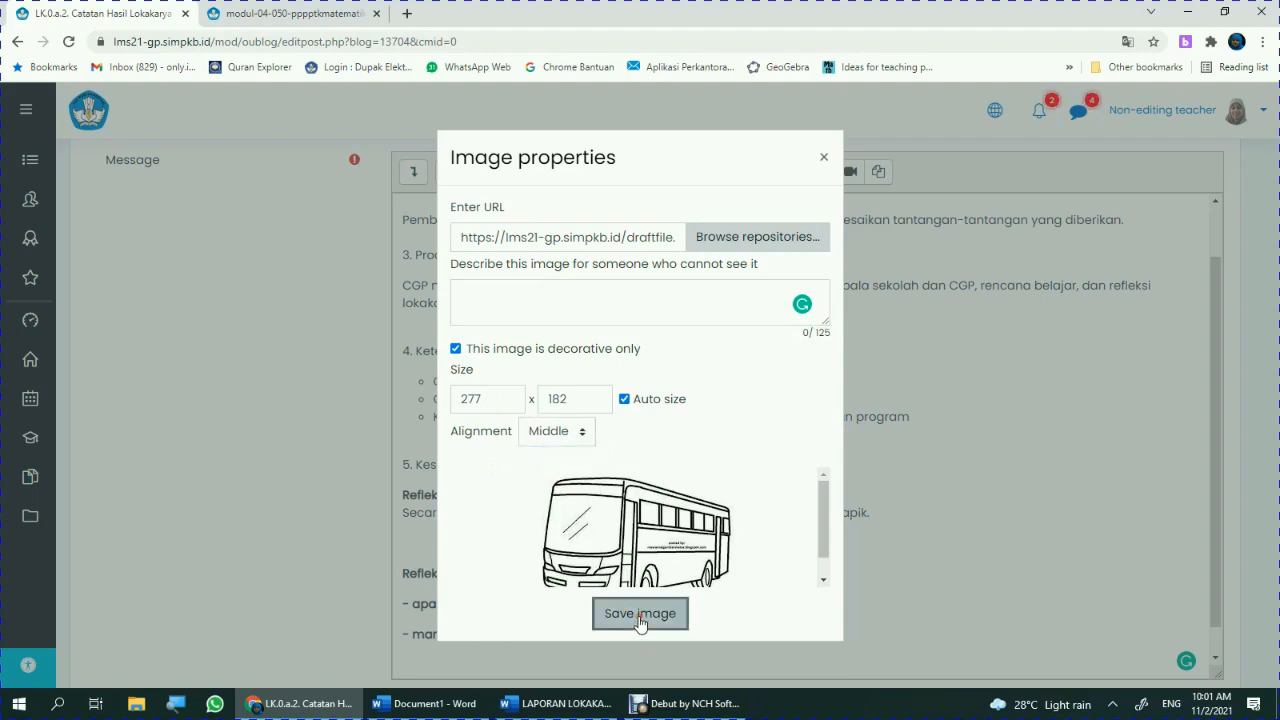
- Review the message with its inserted bus image and display the editor's additional formatting tools
scroll(680, 590, down, 3)
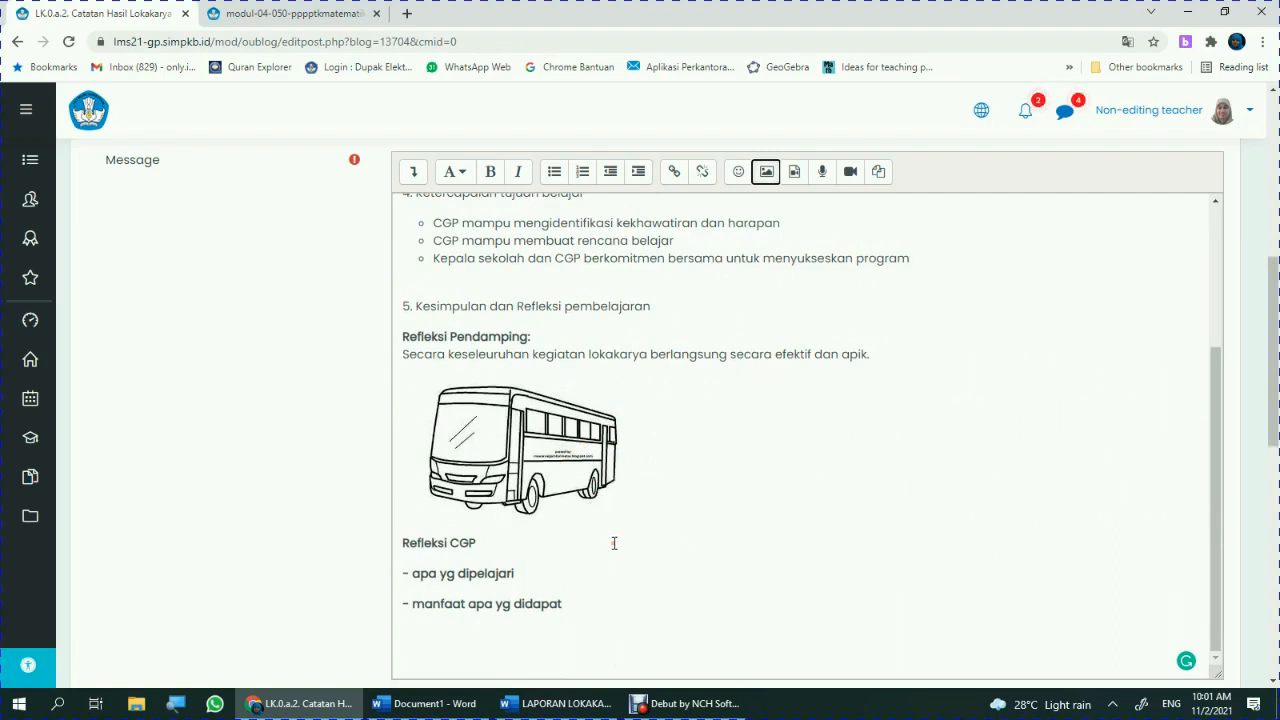
scroll(565, 545, up, 2)
scroll(570, 540, down, 3)
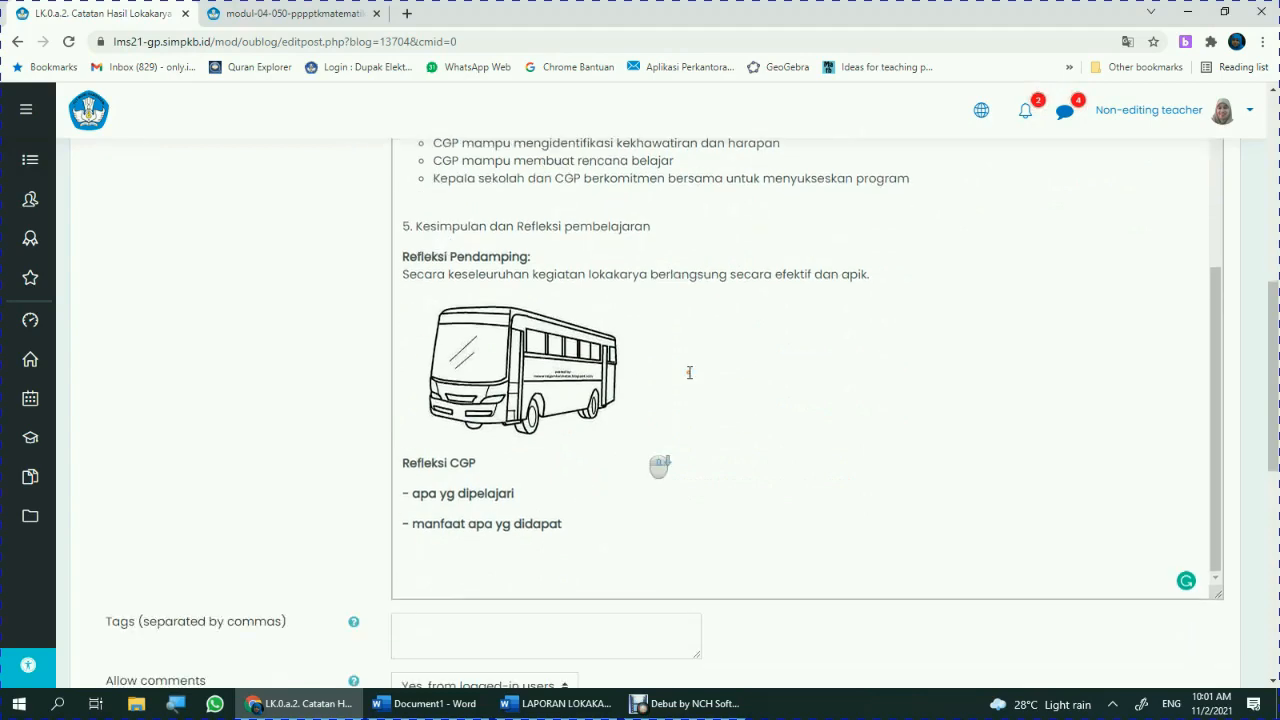
scroll(660, 463, up, 4)
scroll(702, 369, up, 1)
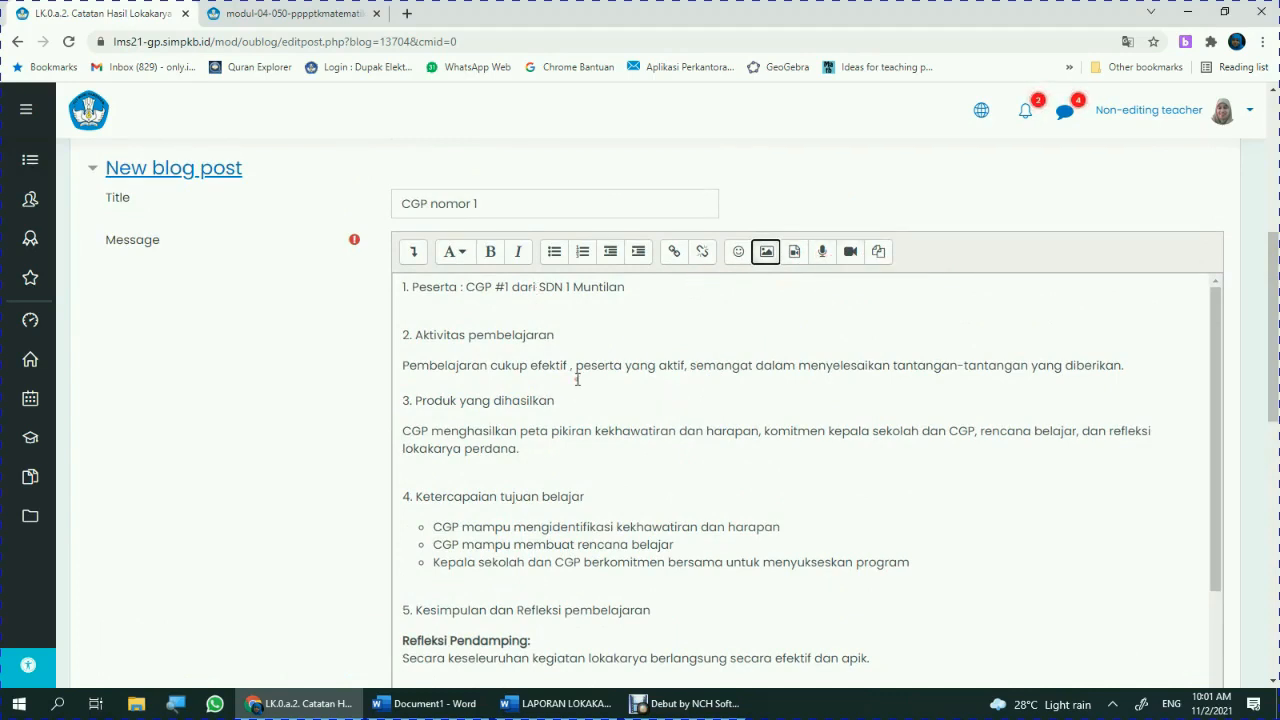
scroll(586, 370, up, 1)
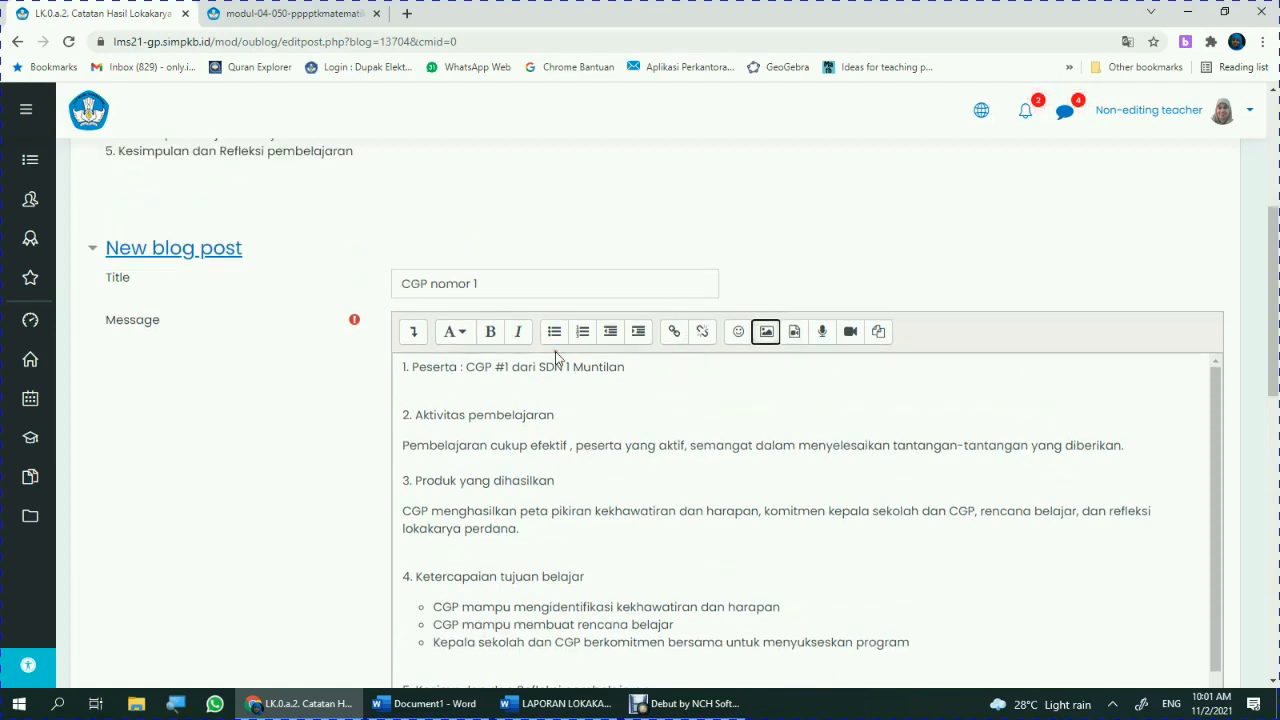
click(414, 334)
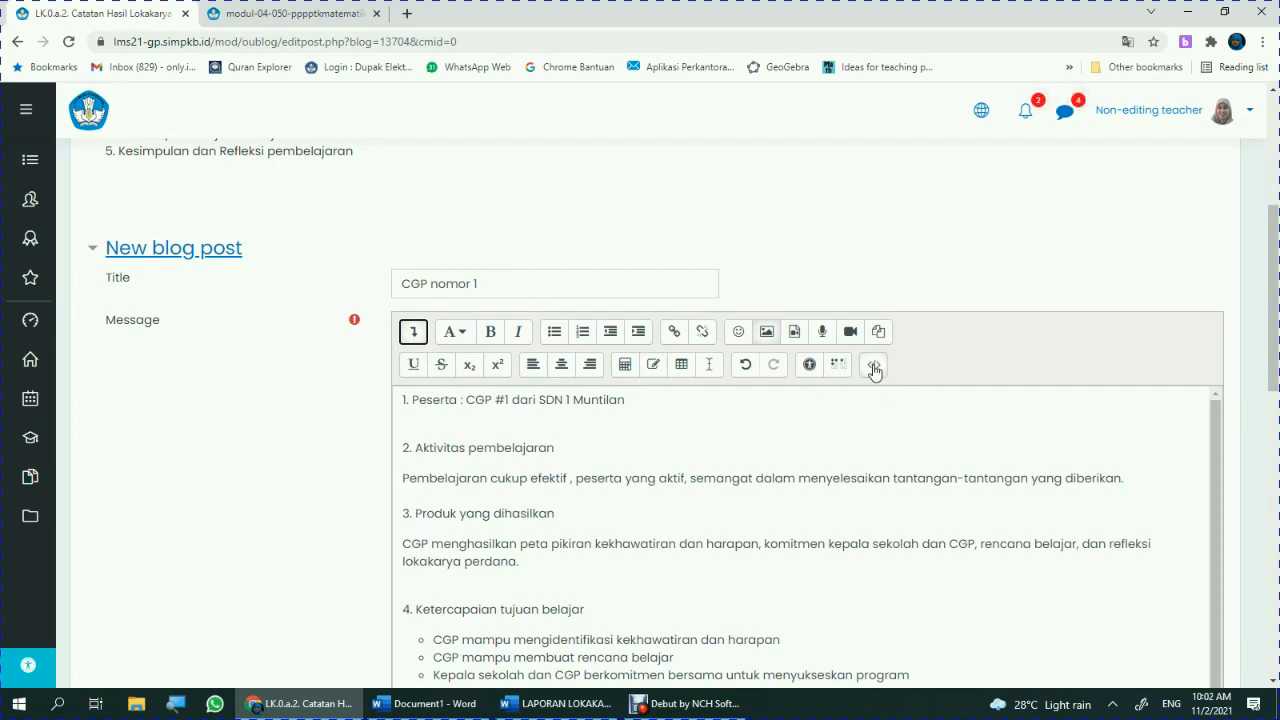
scroll(843, 425, down, 1)
scroll(843, 425, down, 3)
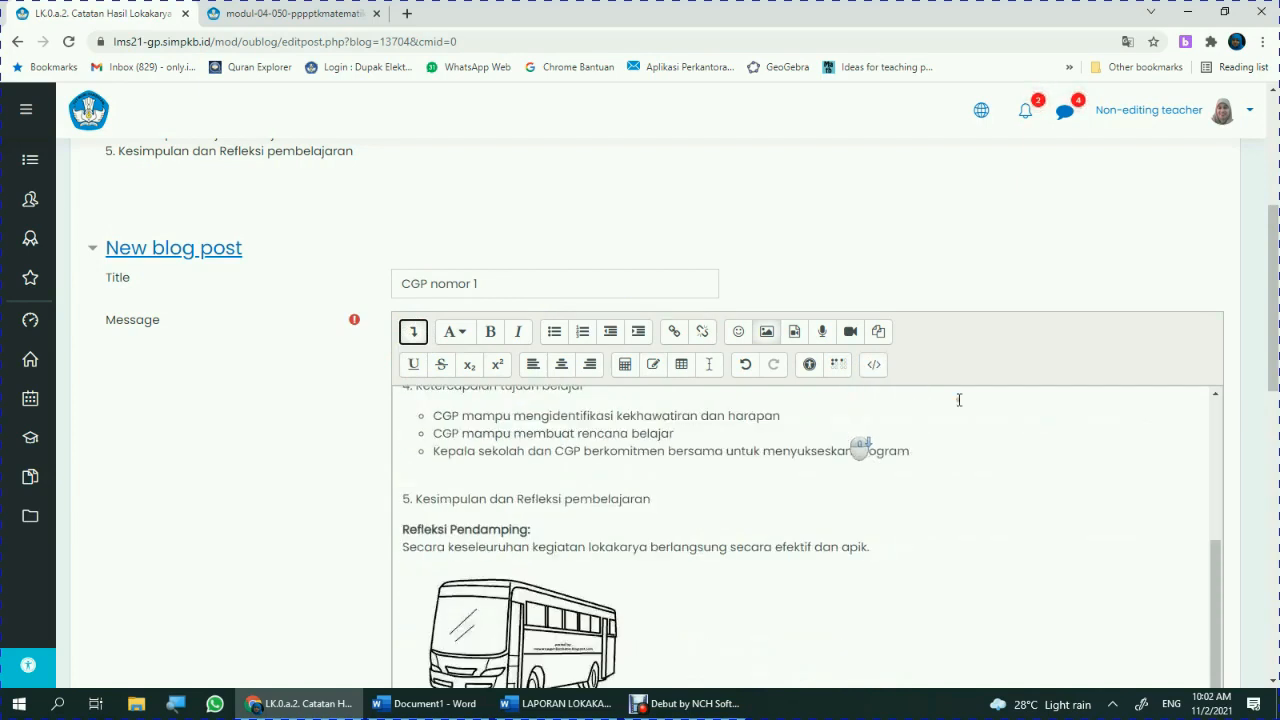
- Upload jadwal bimtek ak 2.png from the Pictures folder as an attachment to the blog post
drag(1274, 348, 1277, 545)
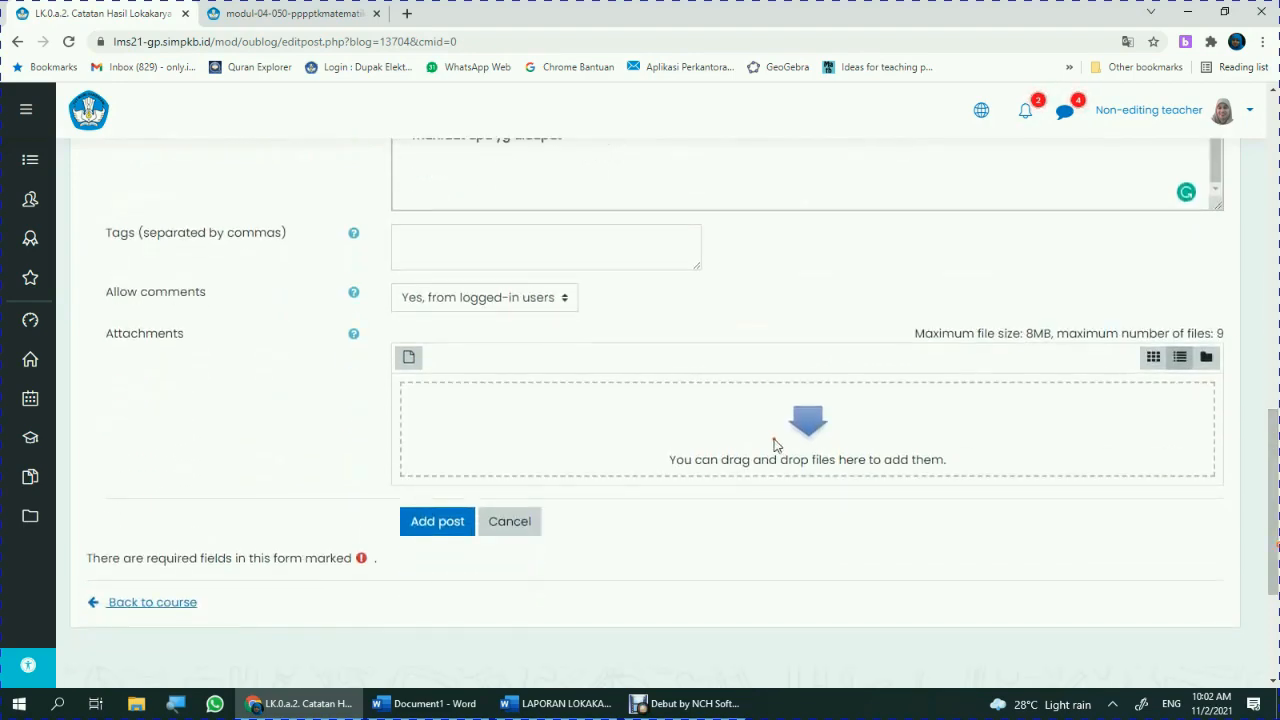
scroll(700, 229, up, 1)
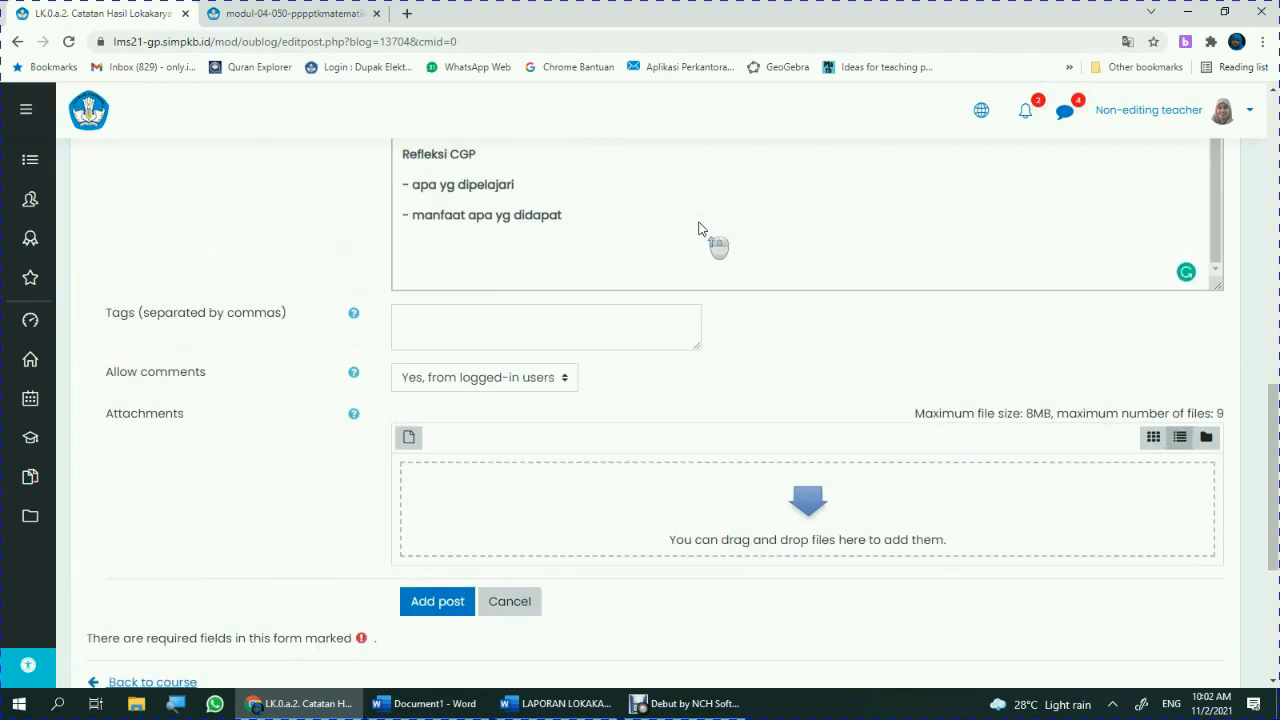
scroll(711, 240, down, 3)
scroll(1276, 410, up, 3)
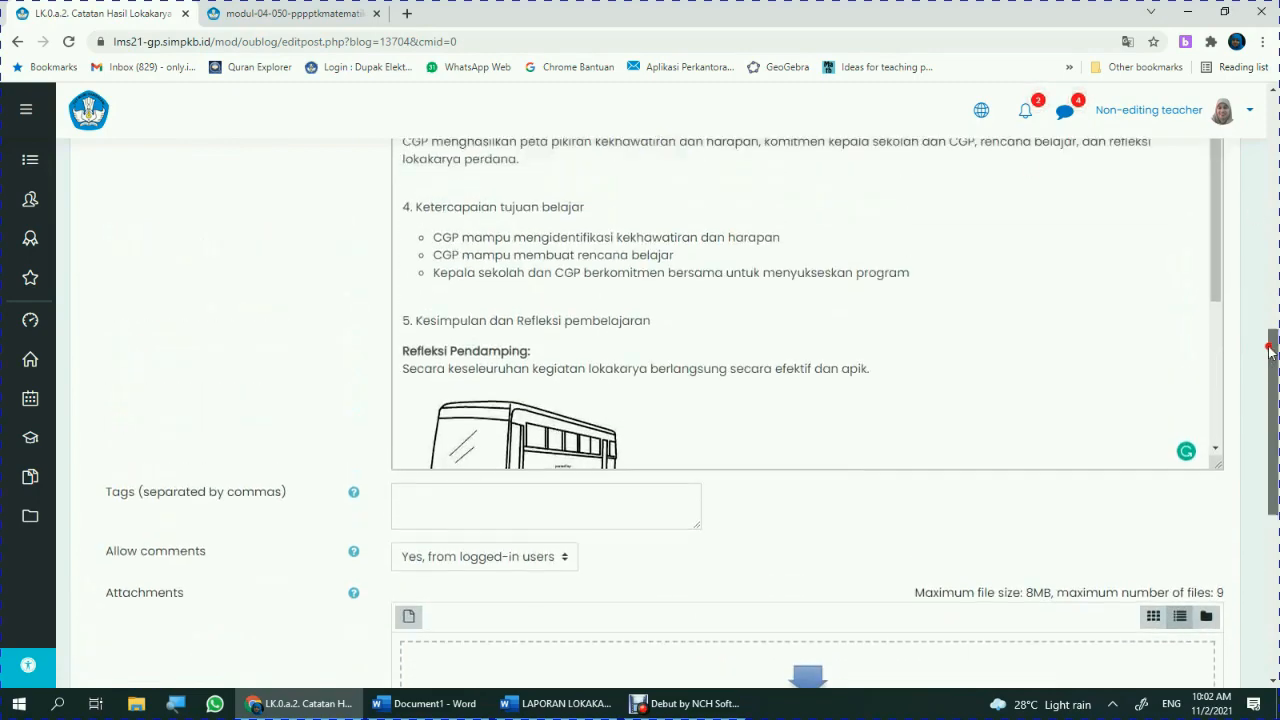
scroll(1274, 385, down, 5)
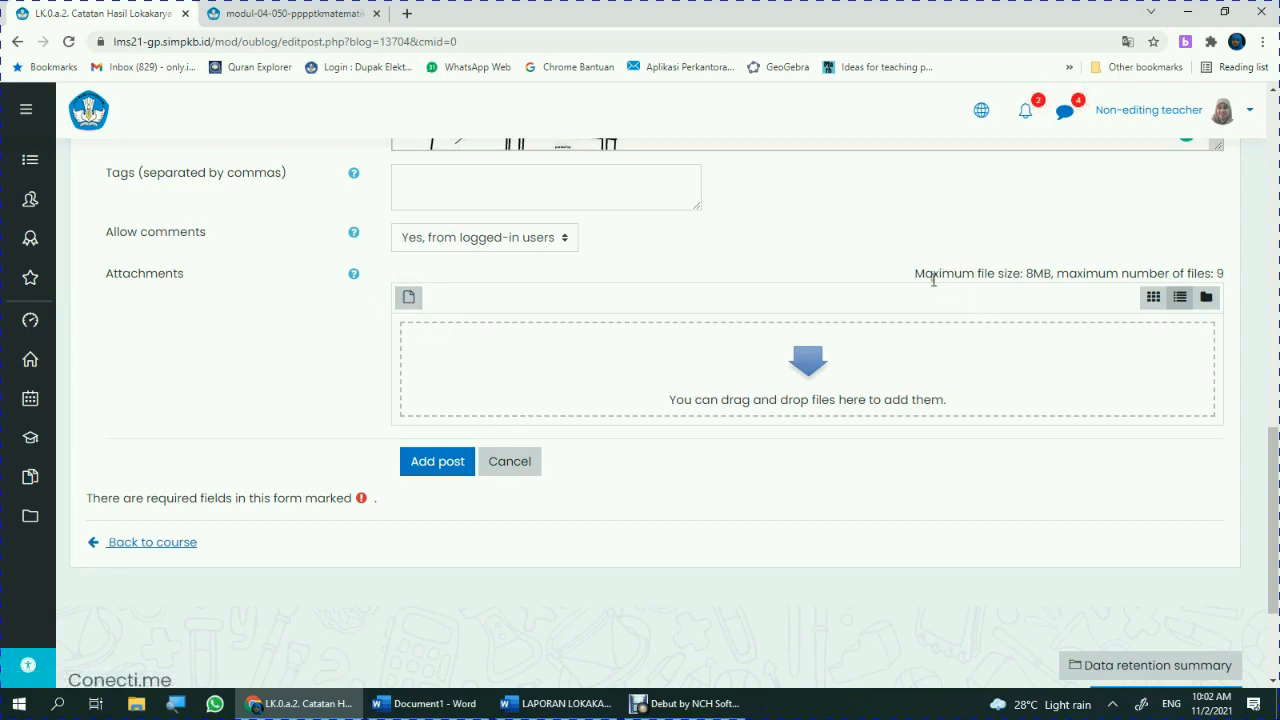
click(406, 298)
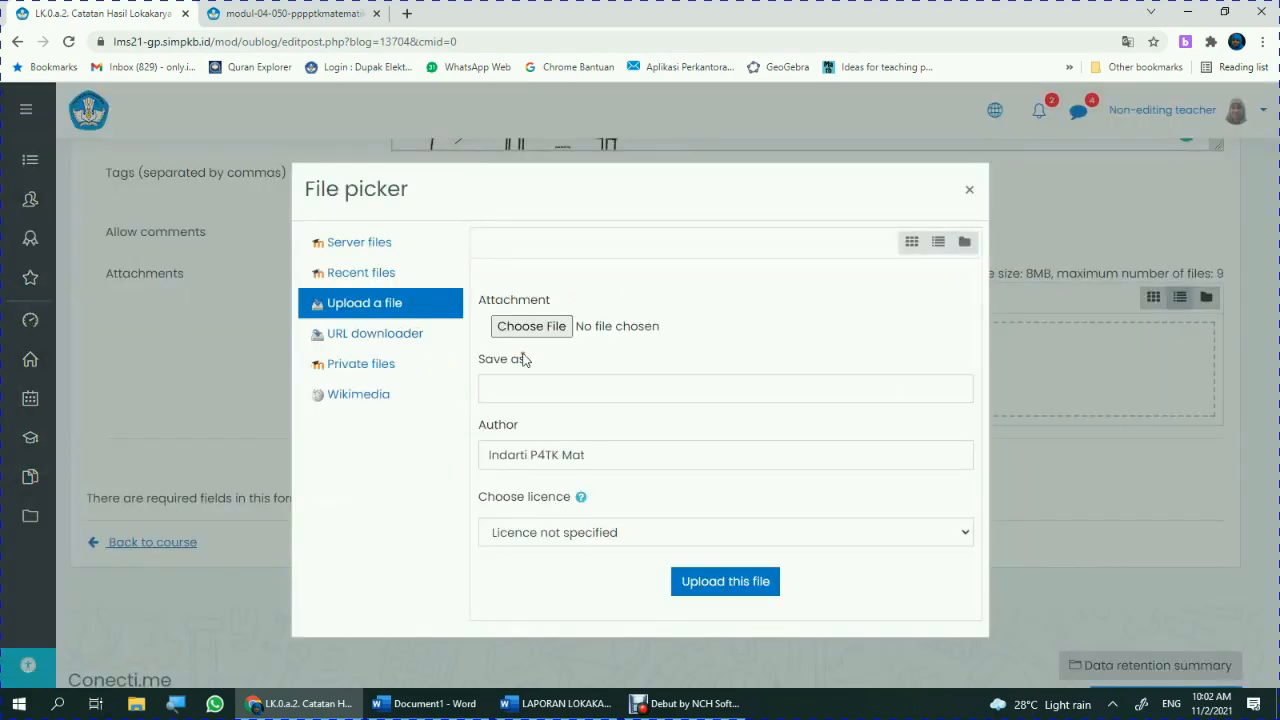
click(545, 330)
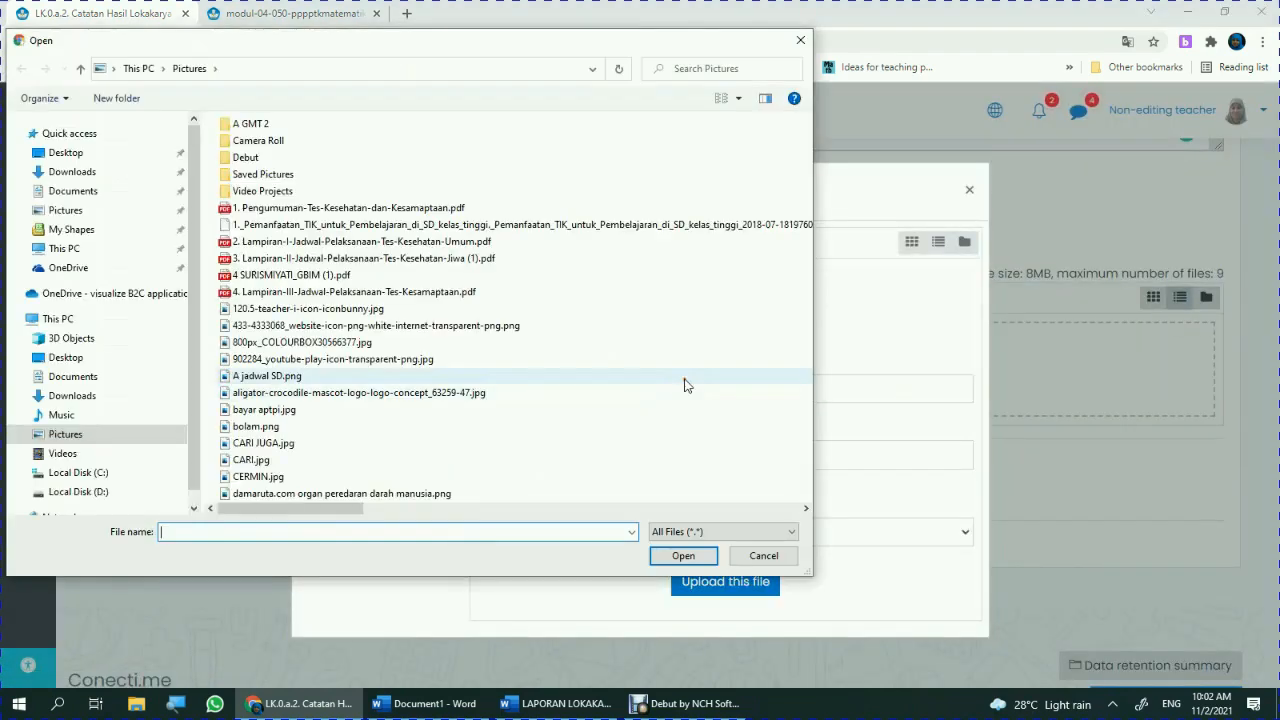
scroll(415, 478, down, 5)
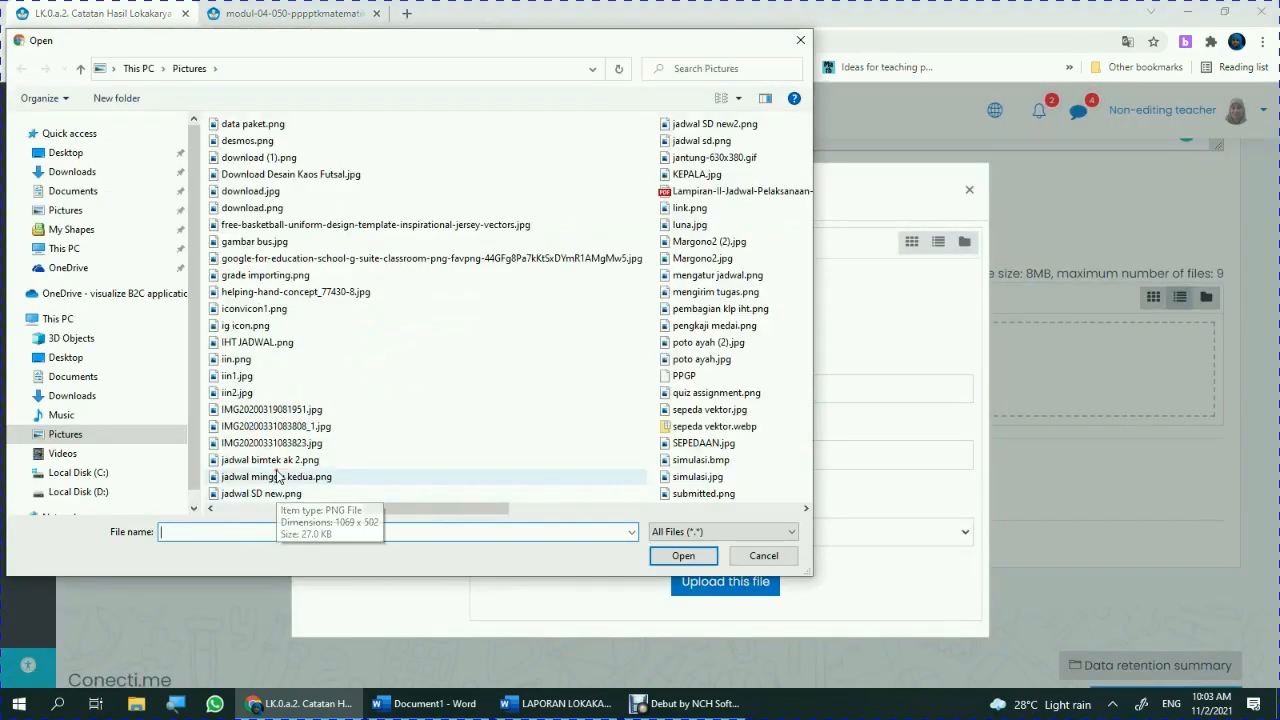
click(400, 459)
click(684, 557)
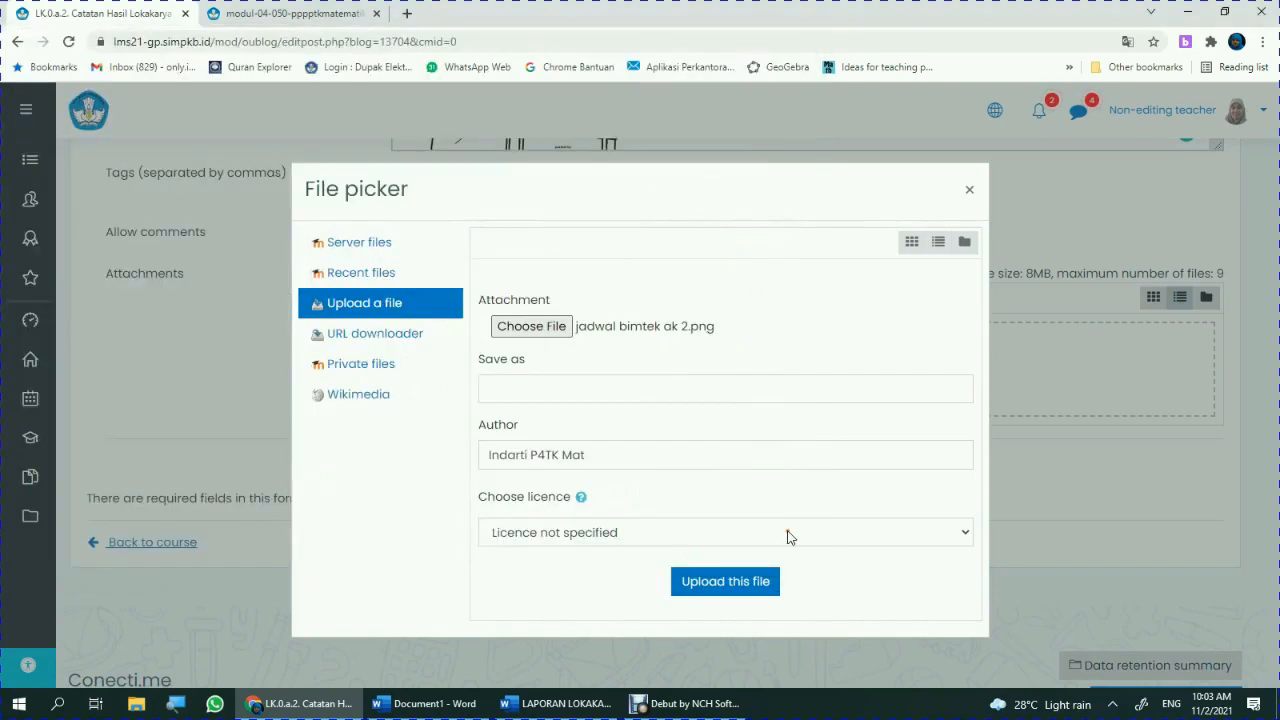
click(735, 583)
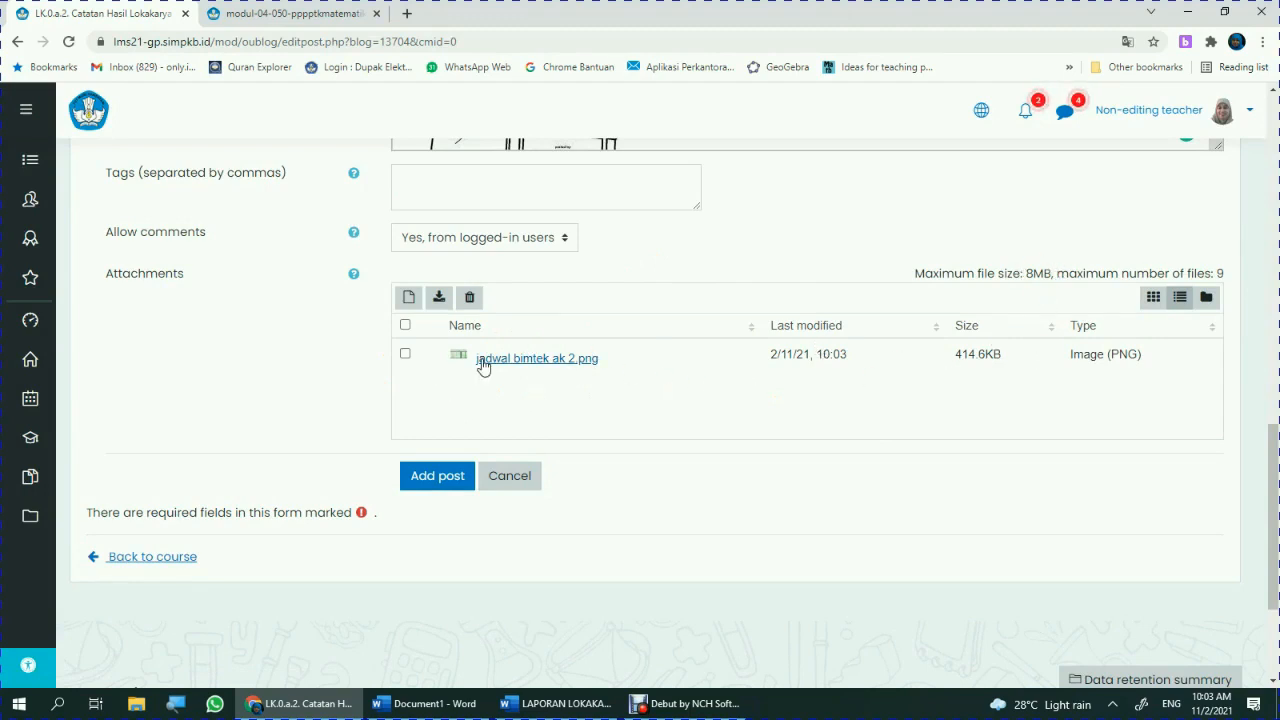
- Select the uploaded attachment in the list, publish the CGP nomor 1 post and read through it
click(405, 353)
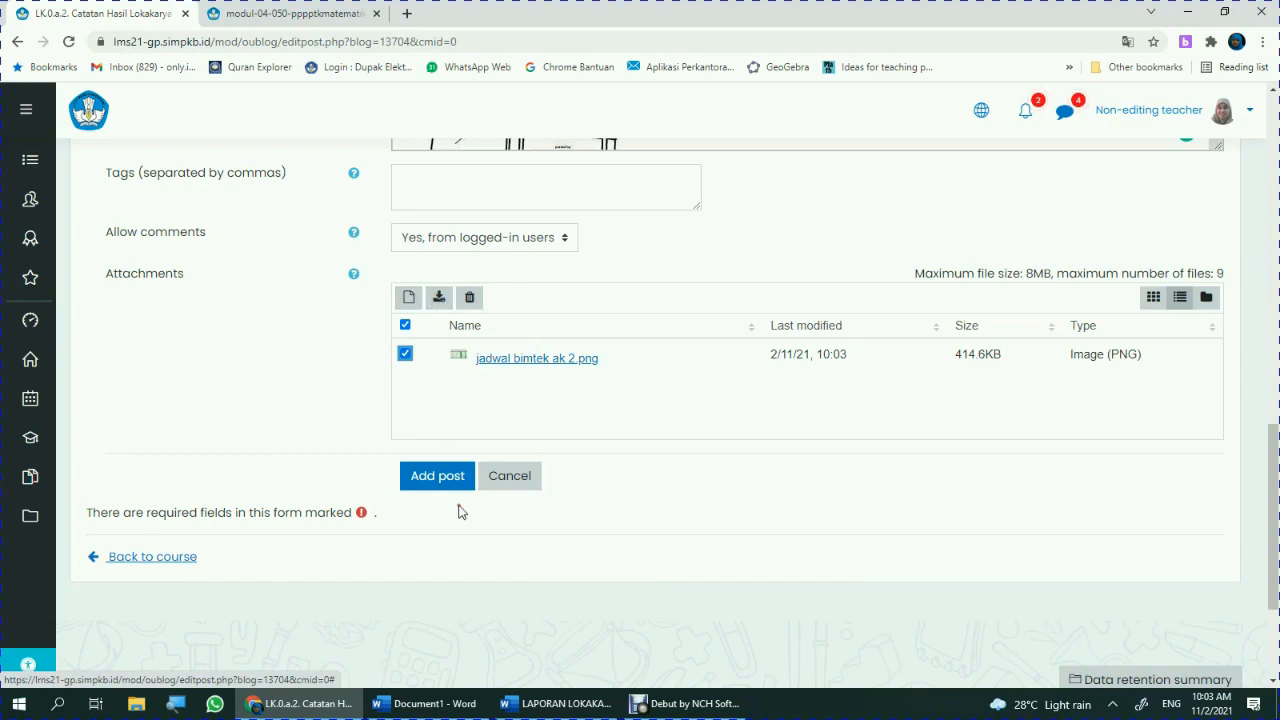
click(432, 478)
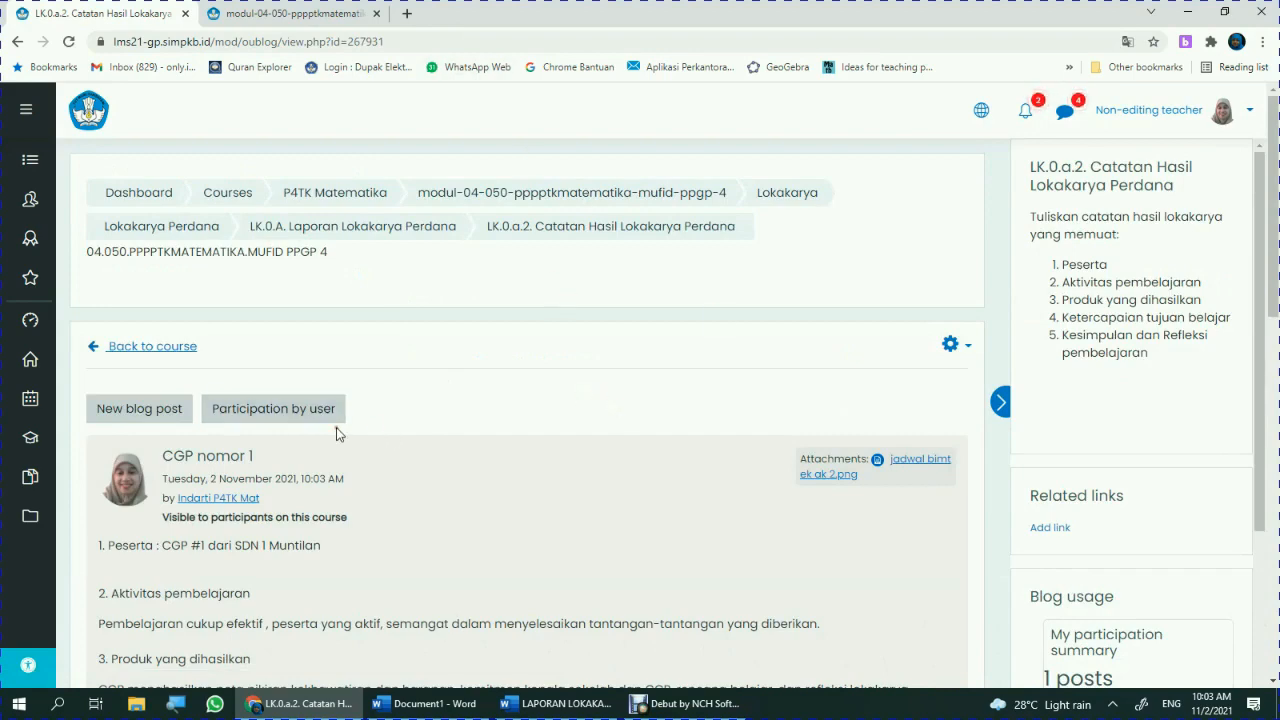
scroll(336, 432, down, 2)
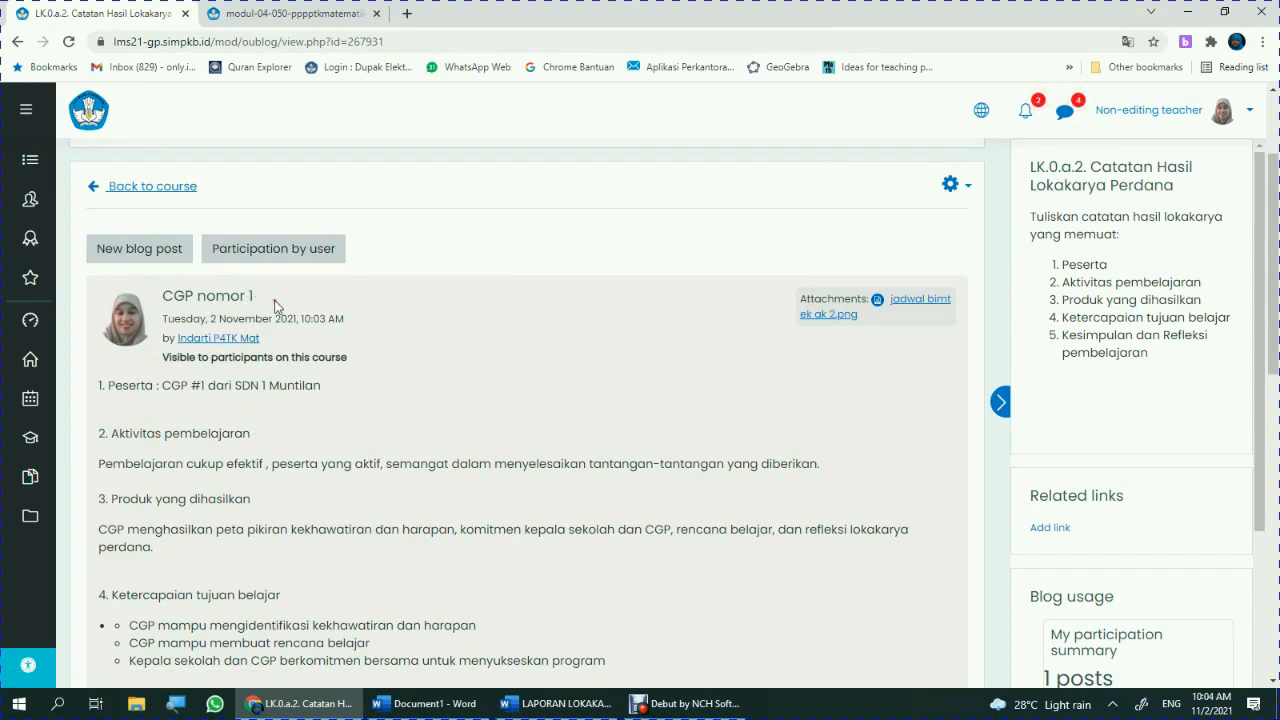
scroll(298, 350, down, 10)
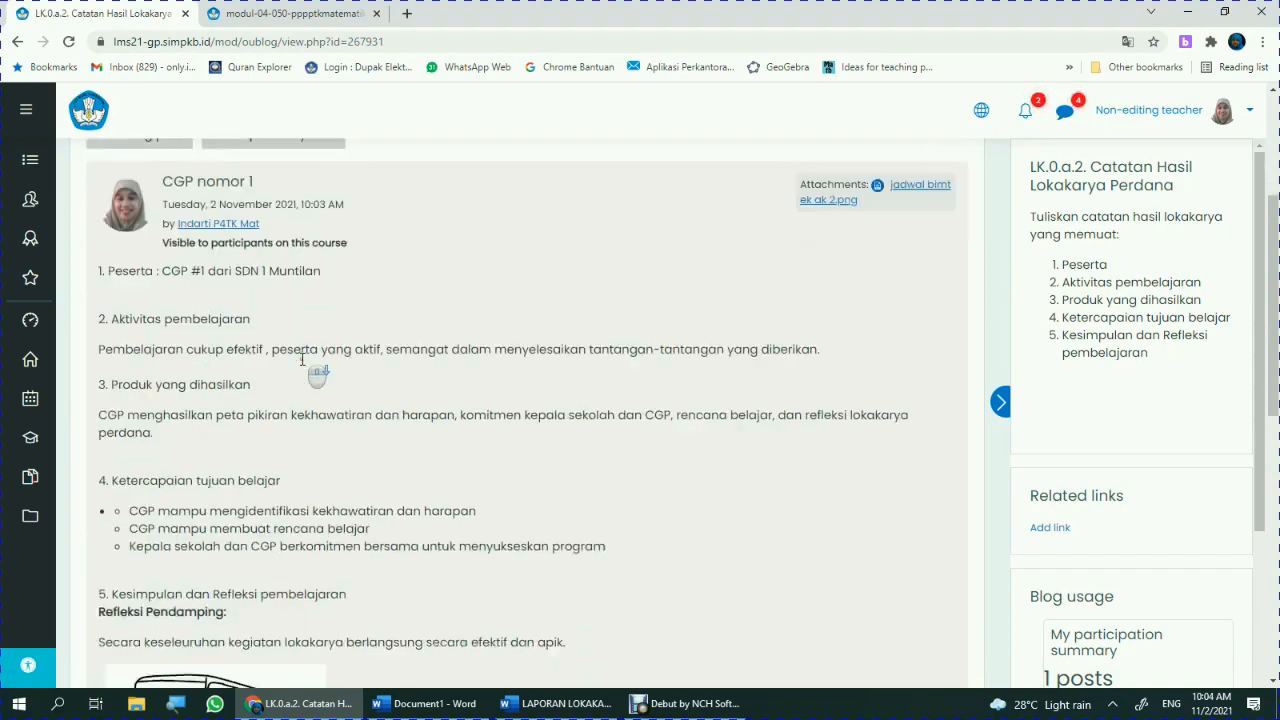
scroll(460, 400, down, 1)
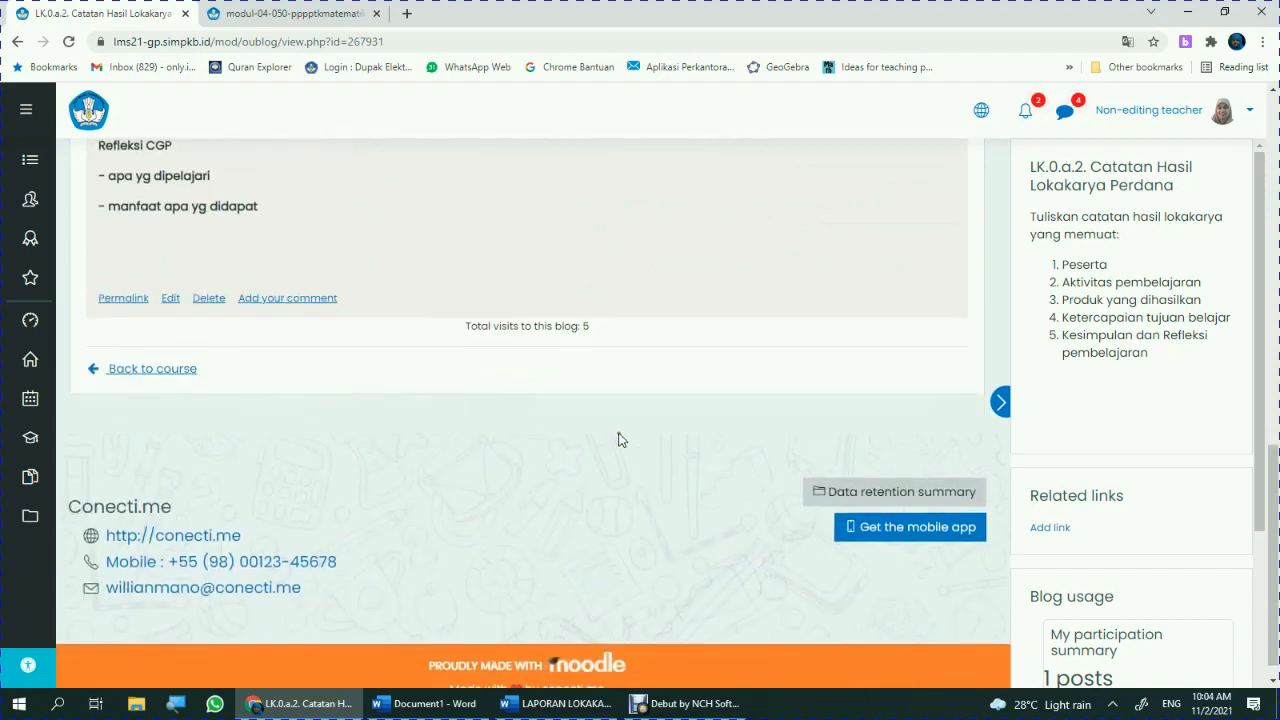
scroll(617, 432, up, 4)
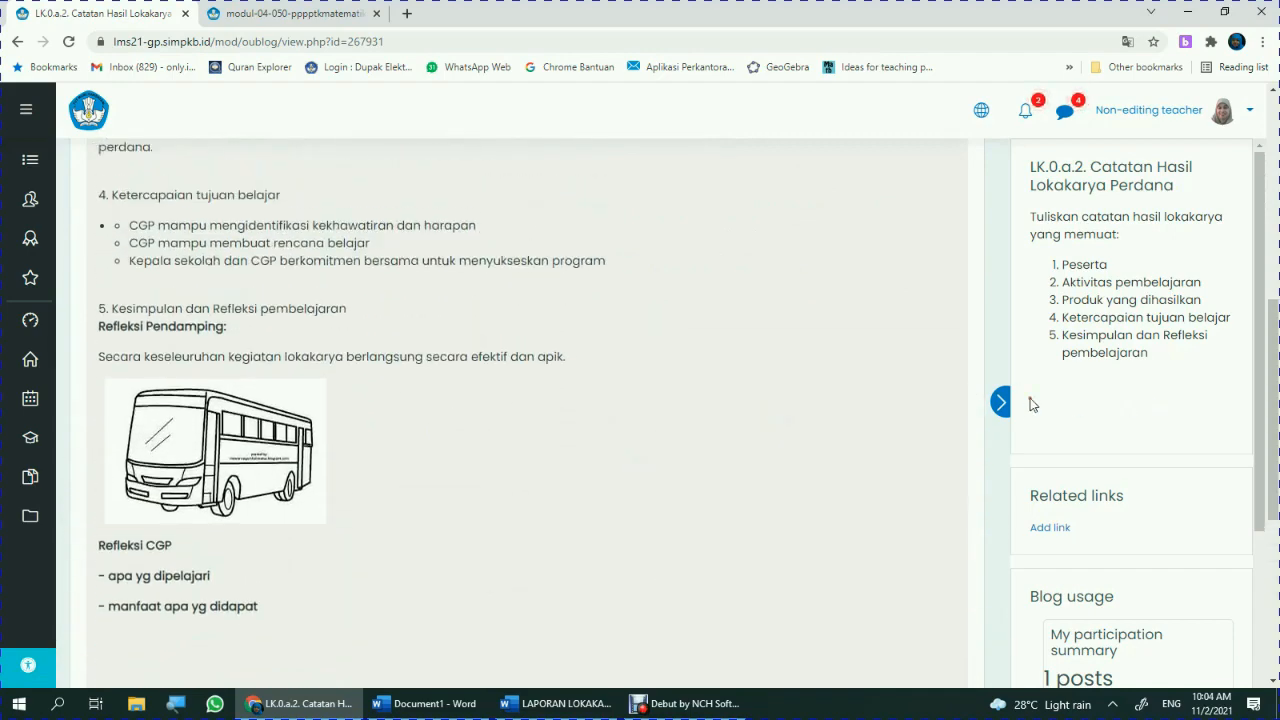
- Hide the side blocks beside the blog and return to the start of the CGP nomor 1 post
click(1000, 402)
scroll(760, 433, up, 2)
scroll(741, 436, up, 4)
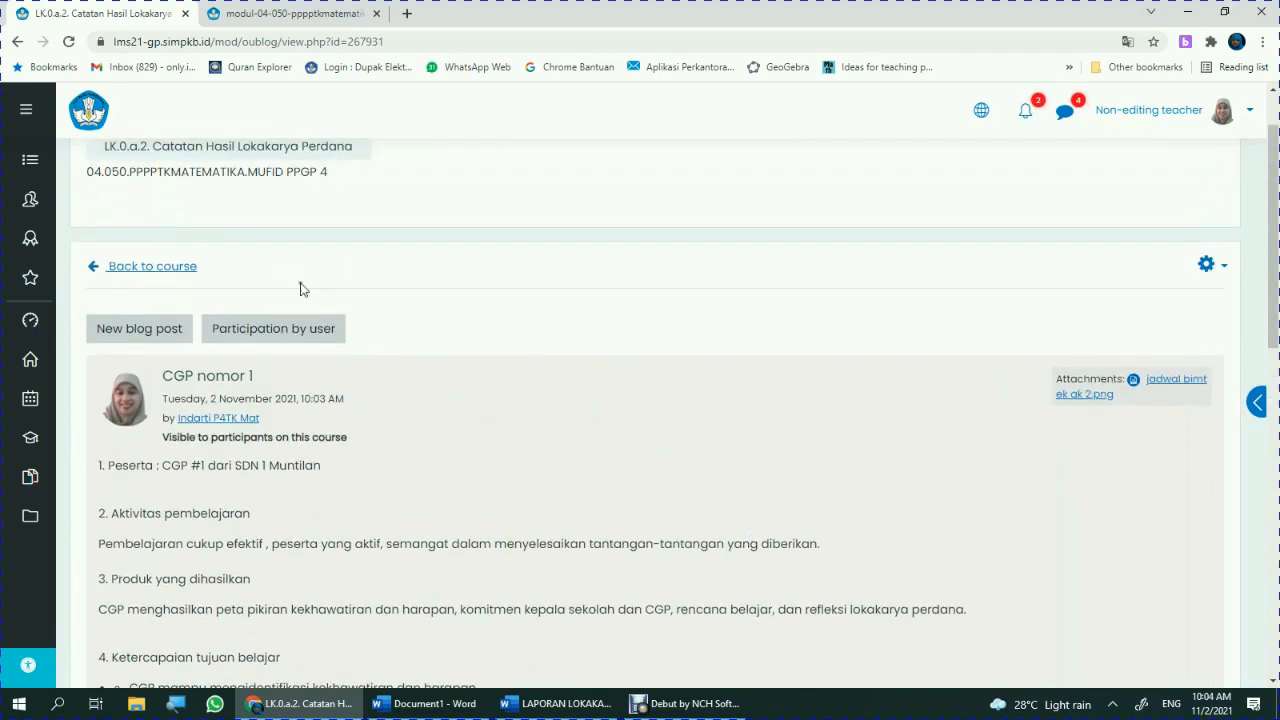
- Start another blog post for the second CGP and title it "CGP nomor 2"
click(120, 336)
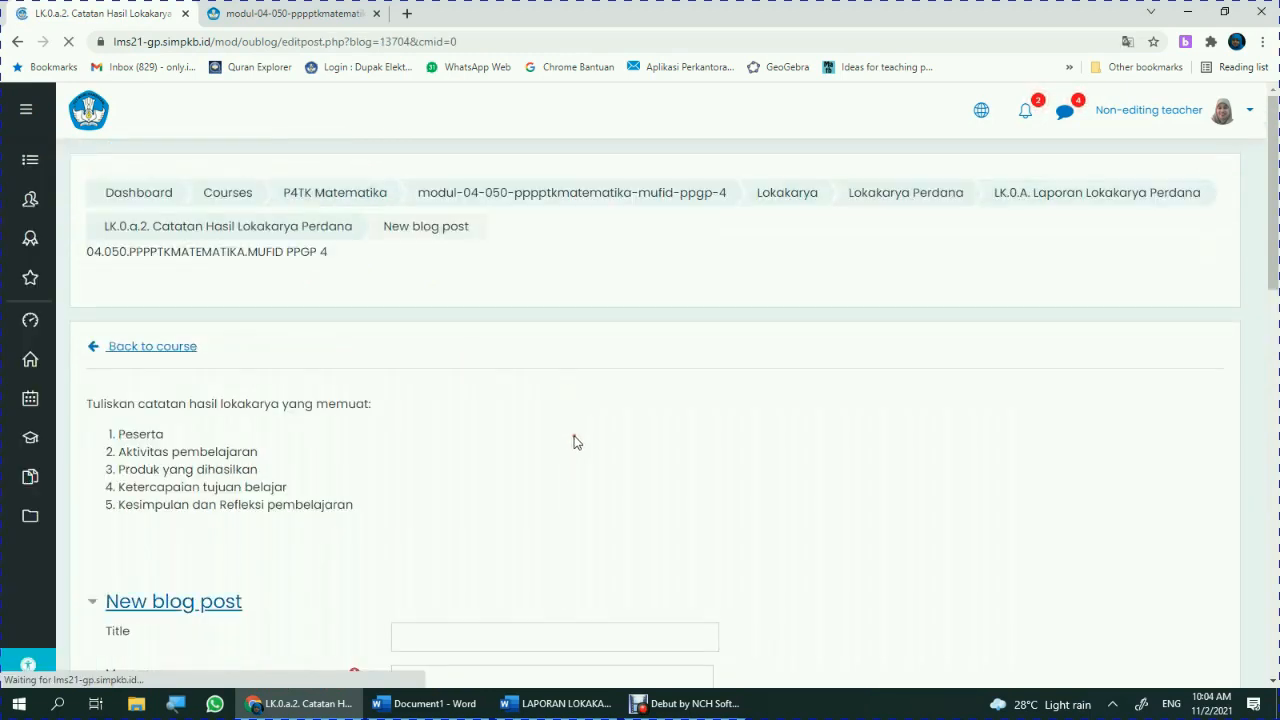
scroll(576, 441, down, 3)
click(474, 394)
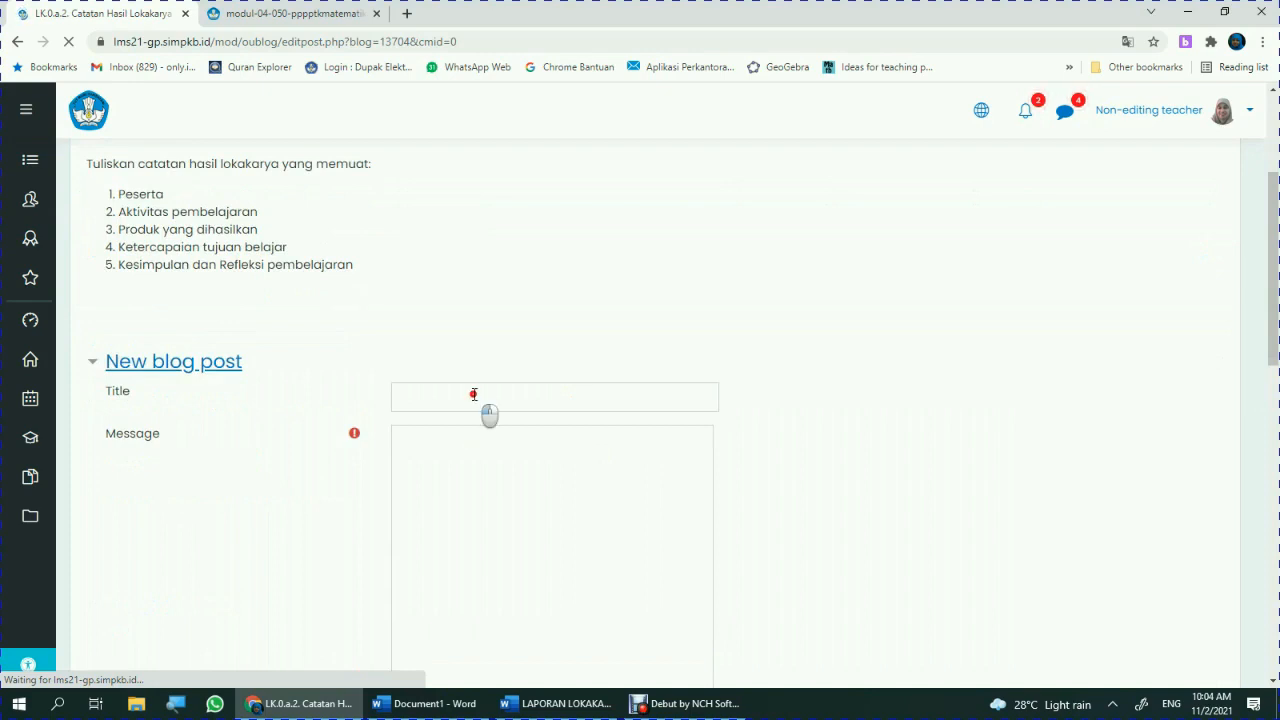
click(474, 394)
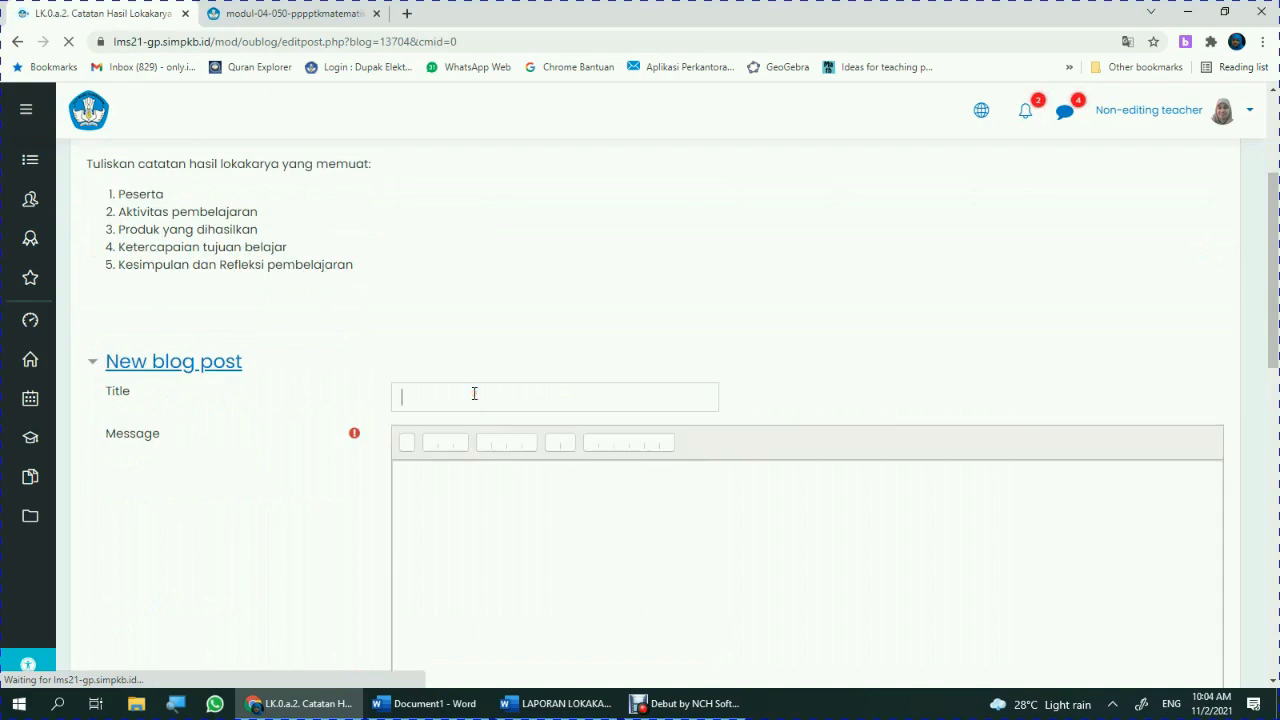
text(CGP nomor 2)
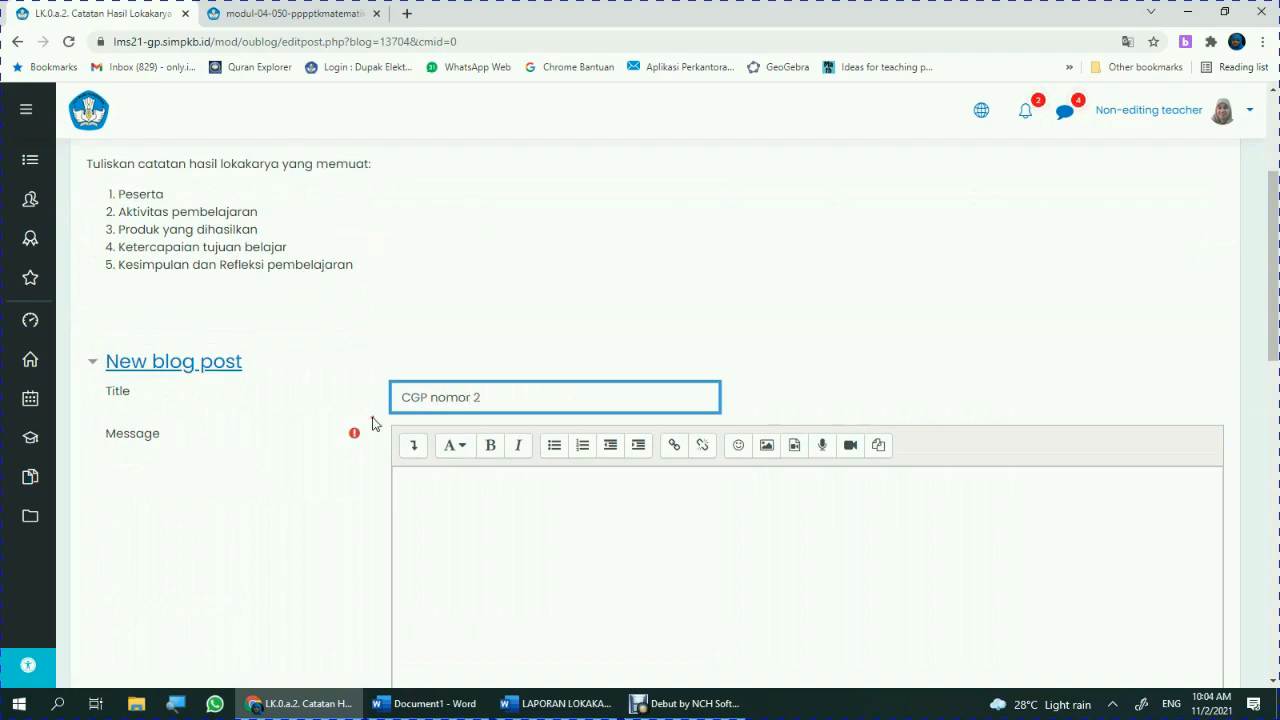
- Publish the CGP nomor 2 post with its prefilled outline message and review it among the blog posts
scroll(372, 424, down, 10)
click(430, 306)
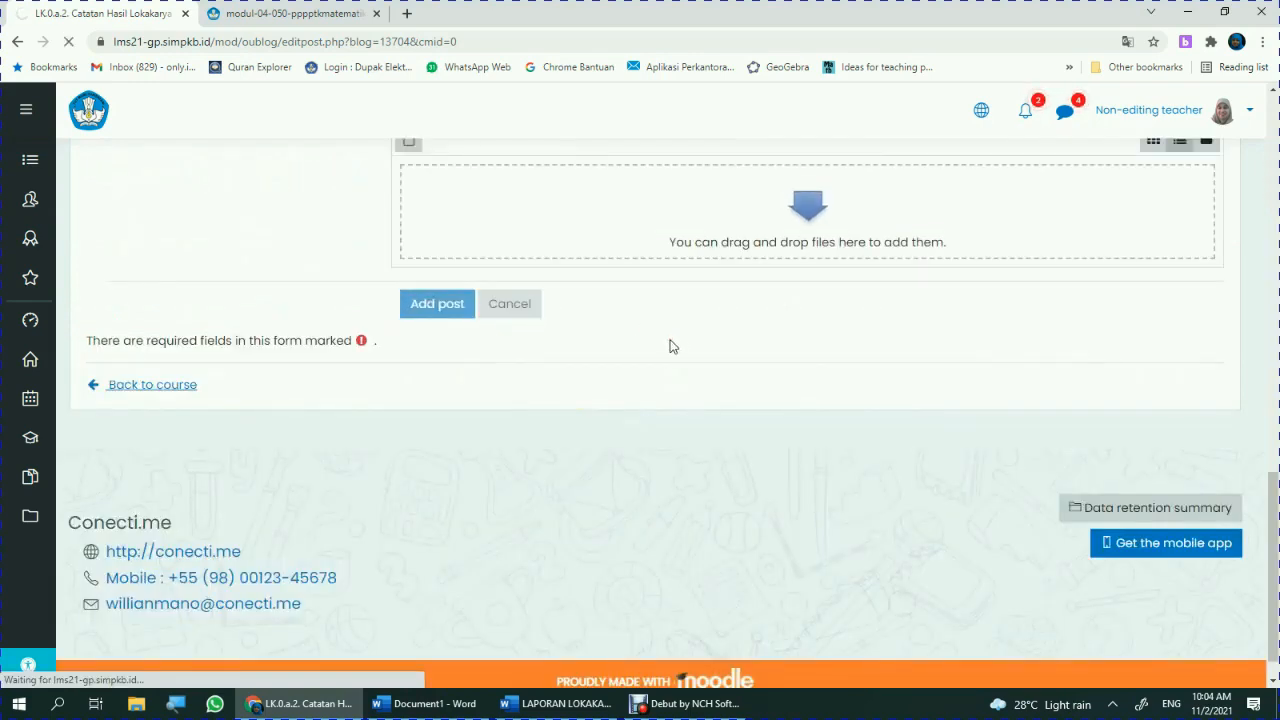
scroll(528, 441, down, 3)
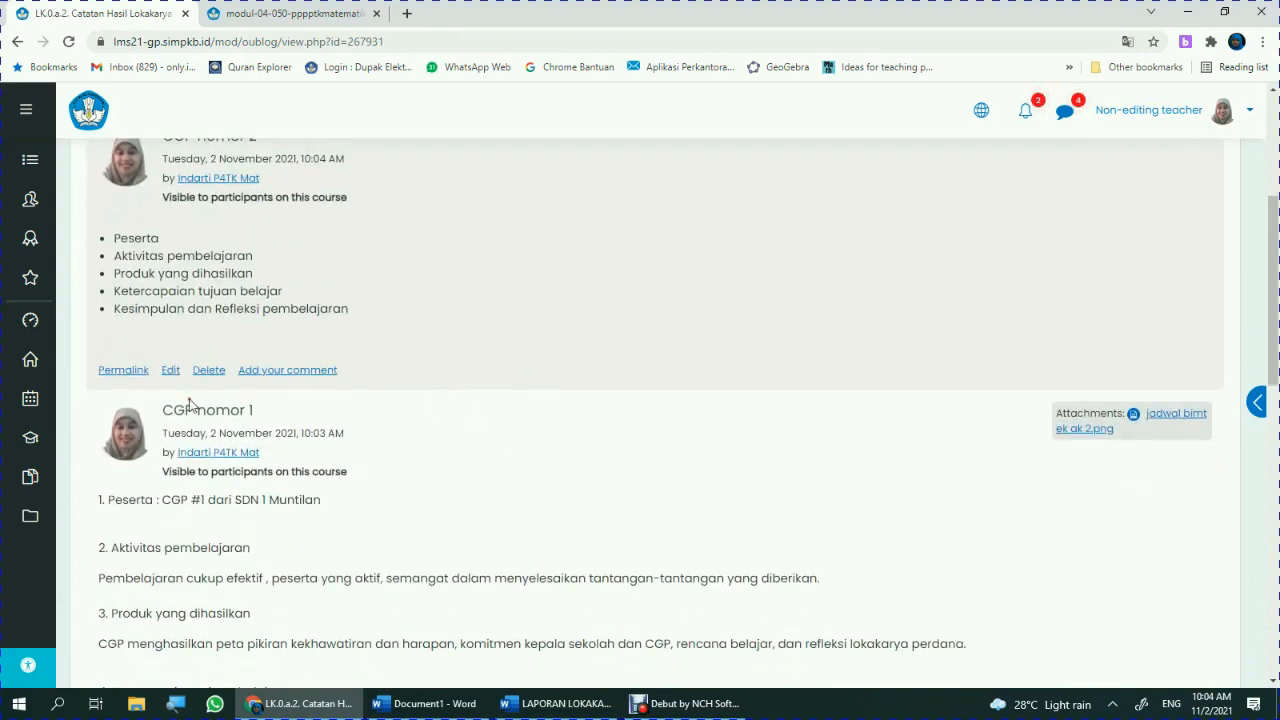
scroll(394, 503, up, 1)
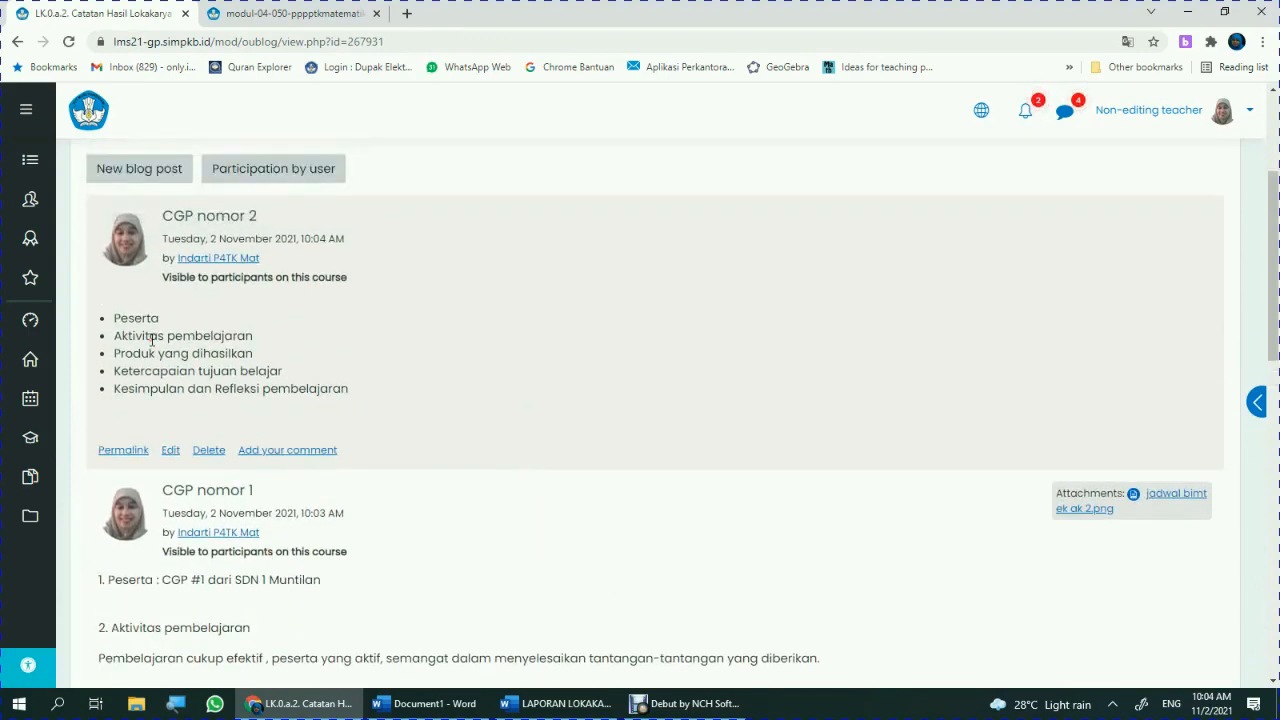
scroll(469, 334, up, 2)
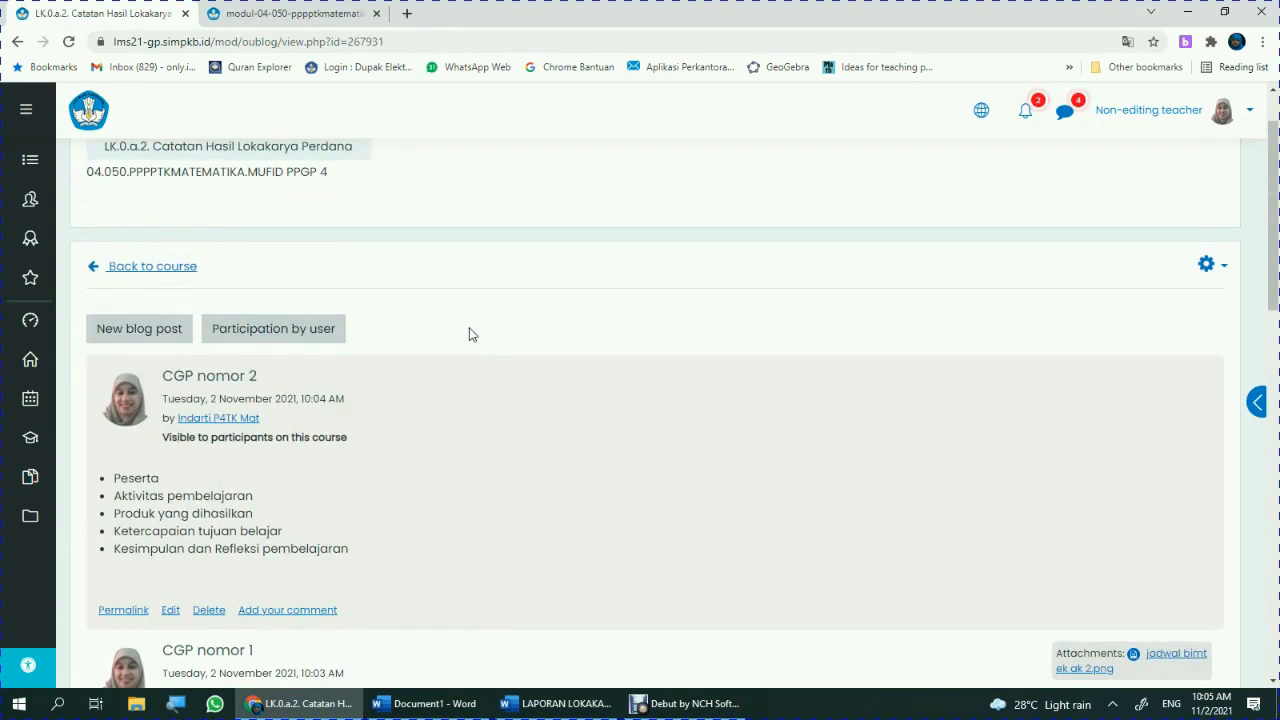
scroll(469, 378, up, 1)
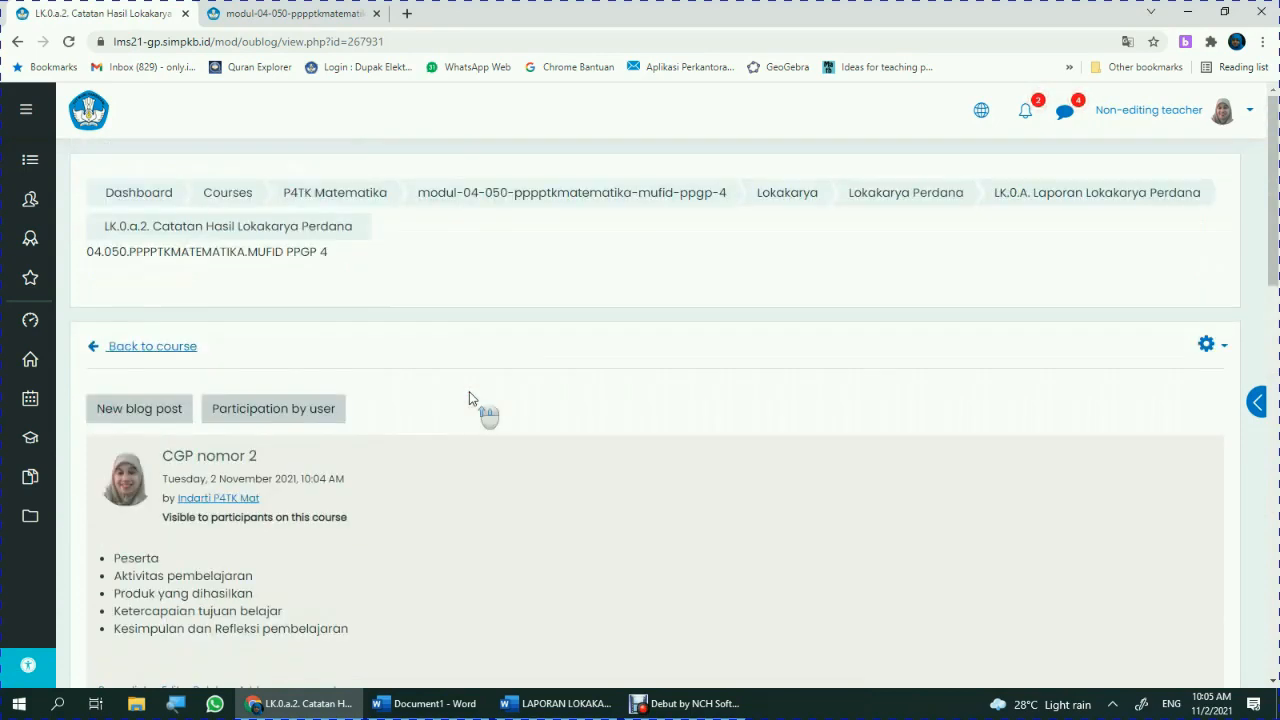
- Return to the Lokakarya Perdana section of the course and expand LK.0.A. Laporan Lokakarya Perdana
click(884, 196)
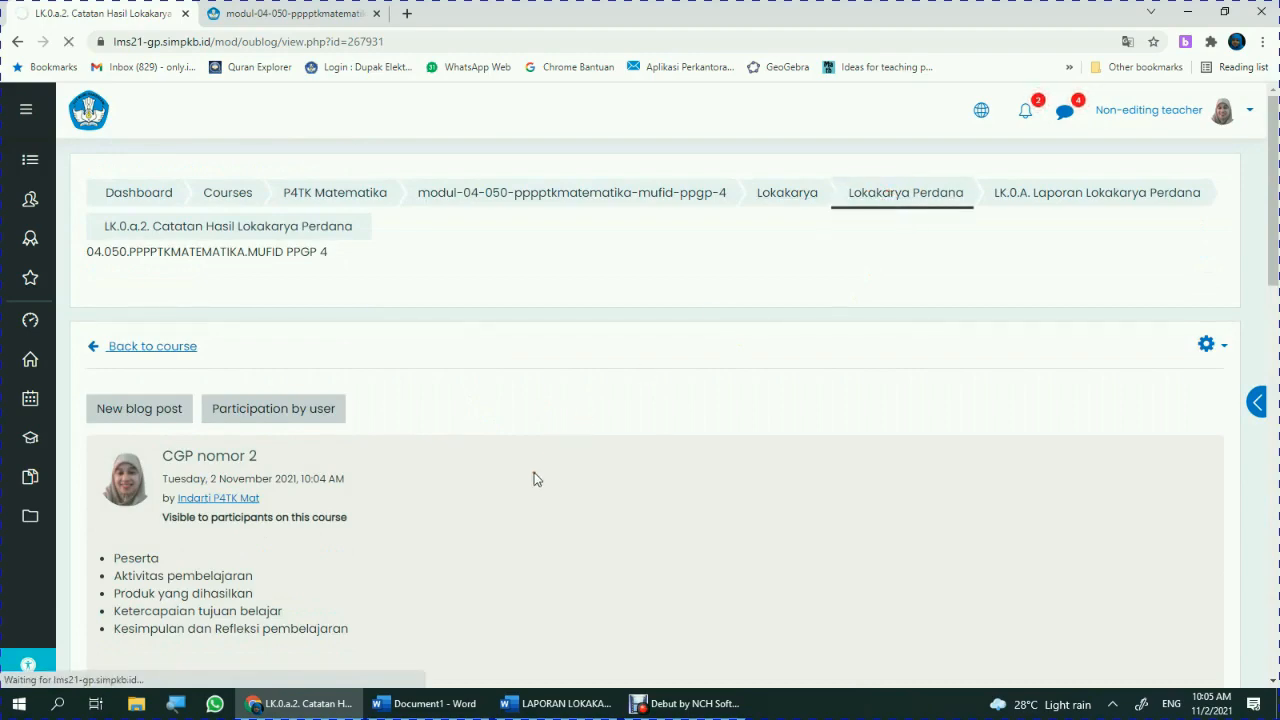
scroll(530, 510, down, 3)
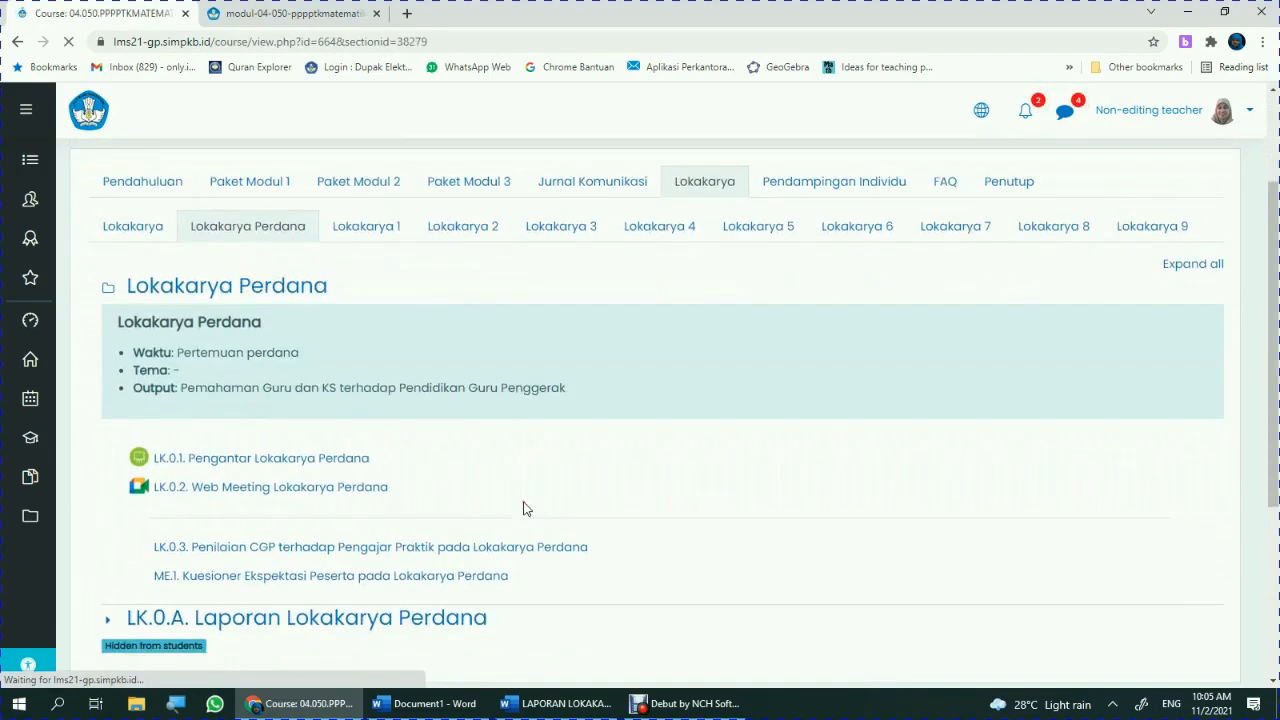
click(330, 457)
scroll(645, 438, down, 2)
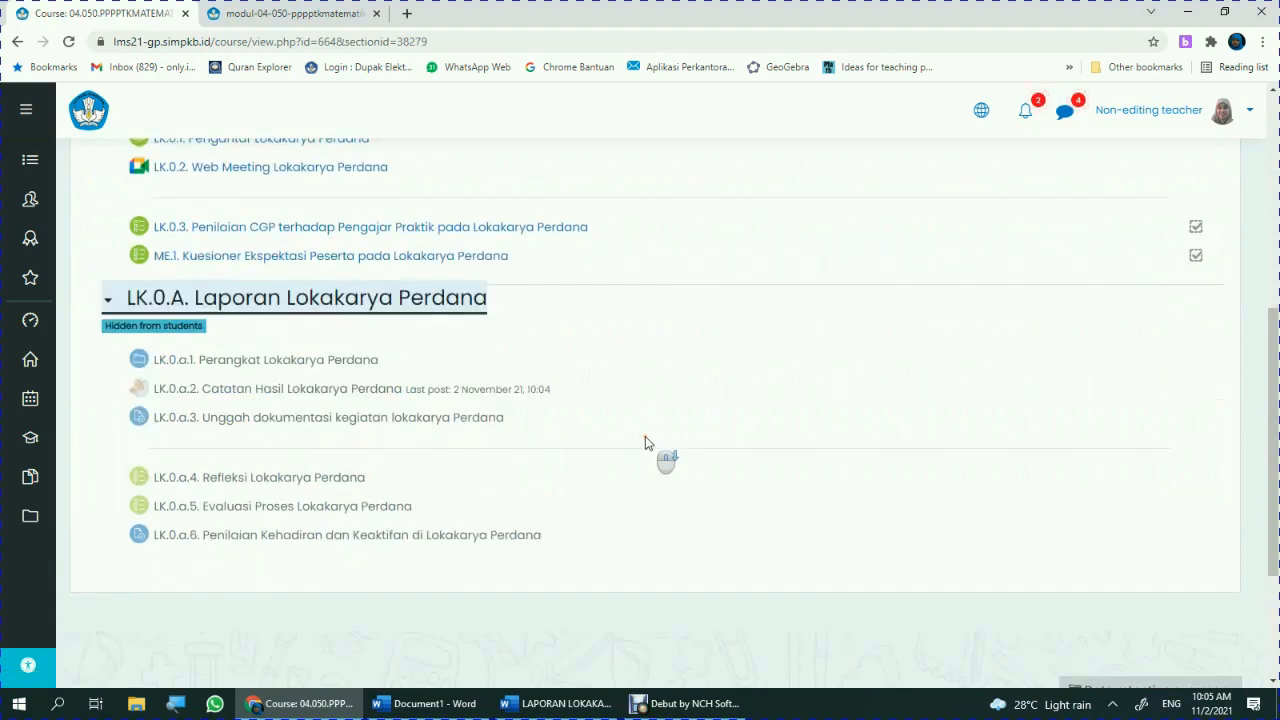